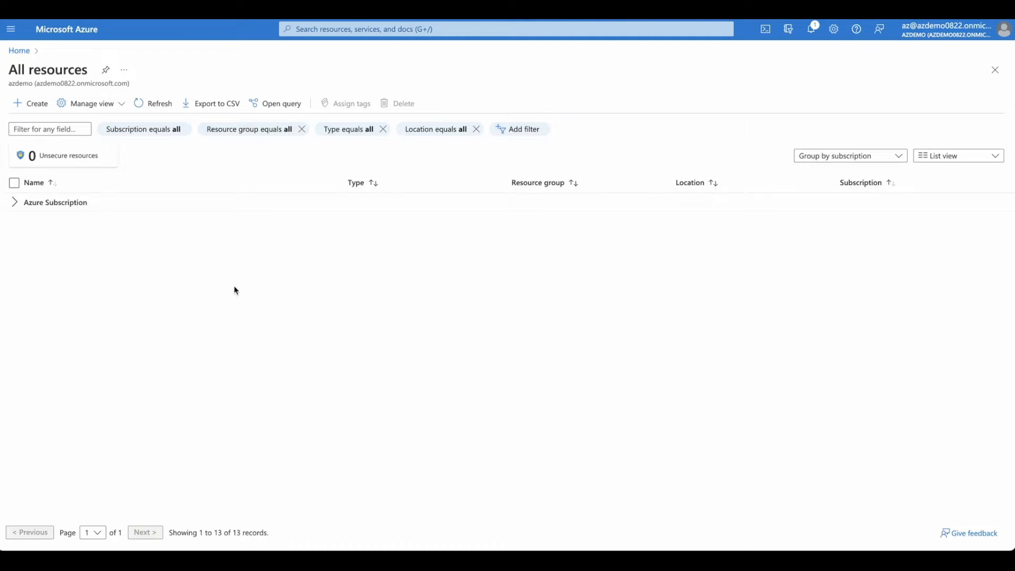
triple_click(56, 70)
click(28, 74)
click(340, 30)
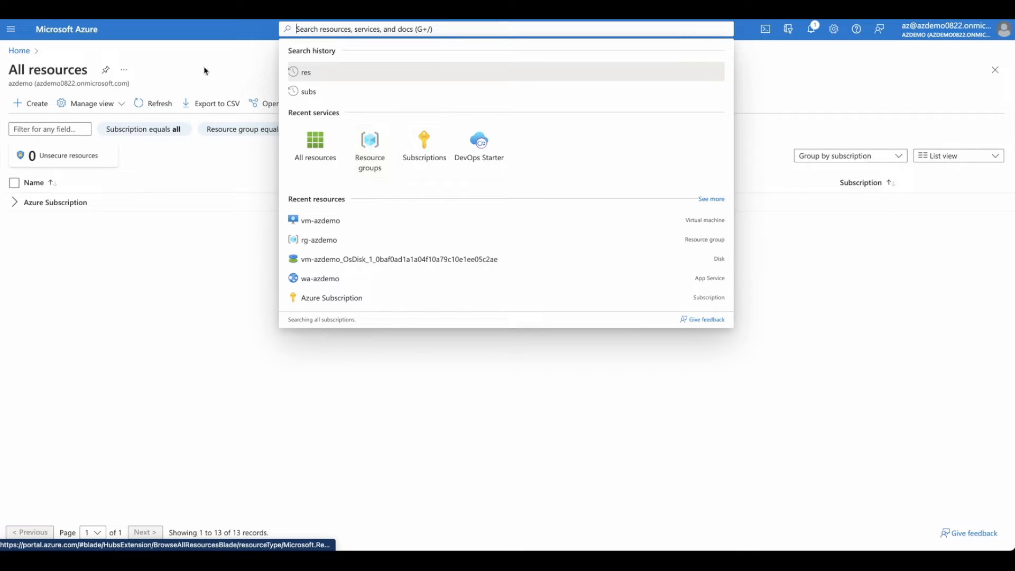
click(12, 31)
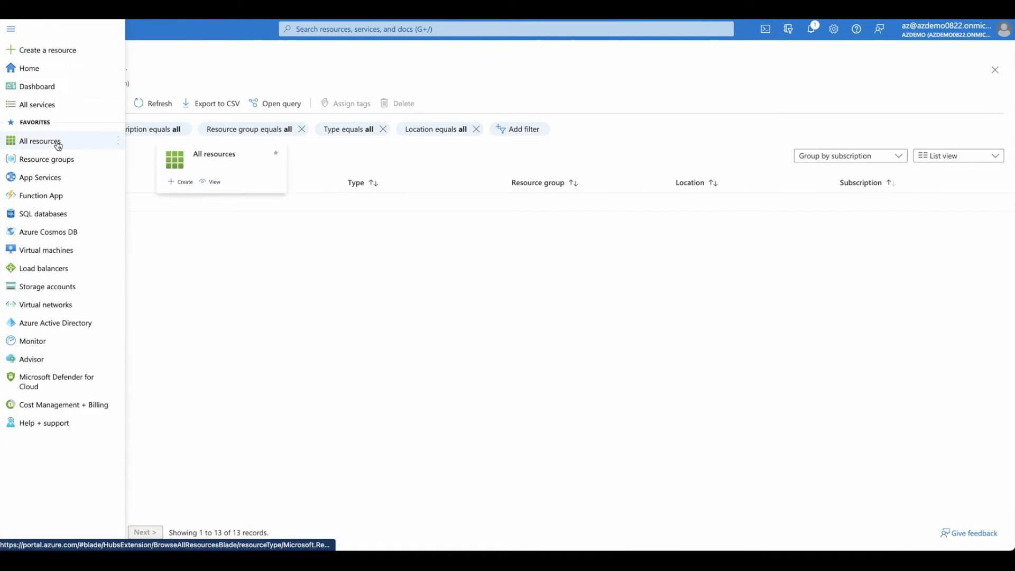
mouse_move(58, 146)
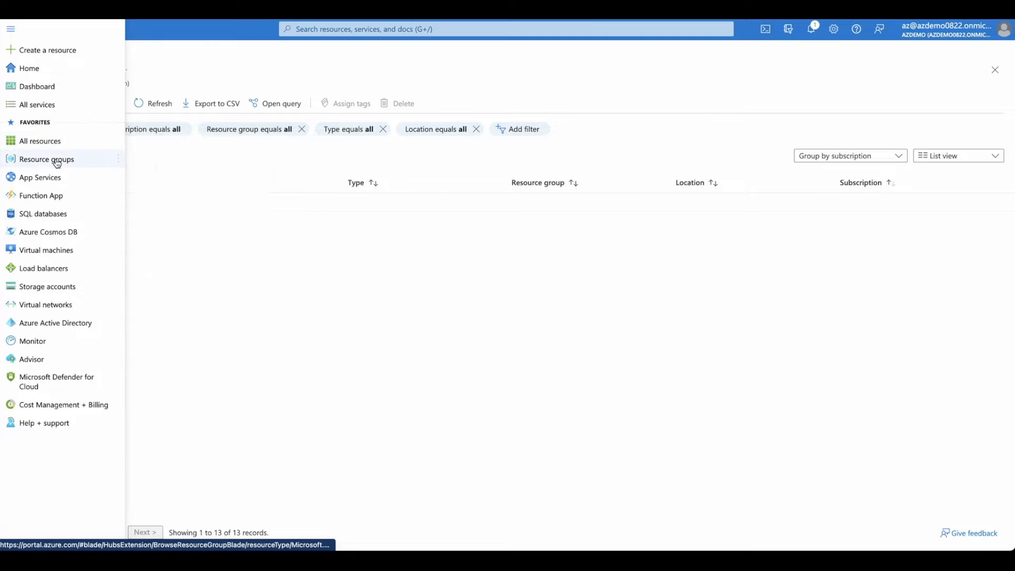
click(545, 317)
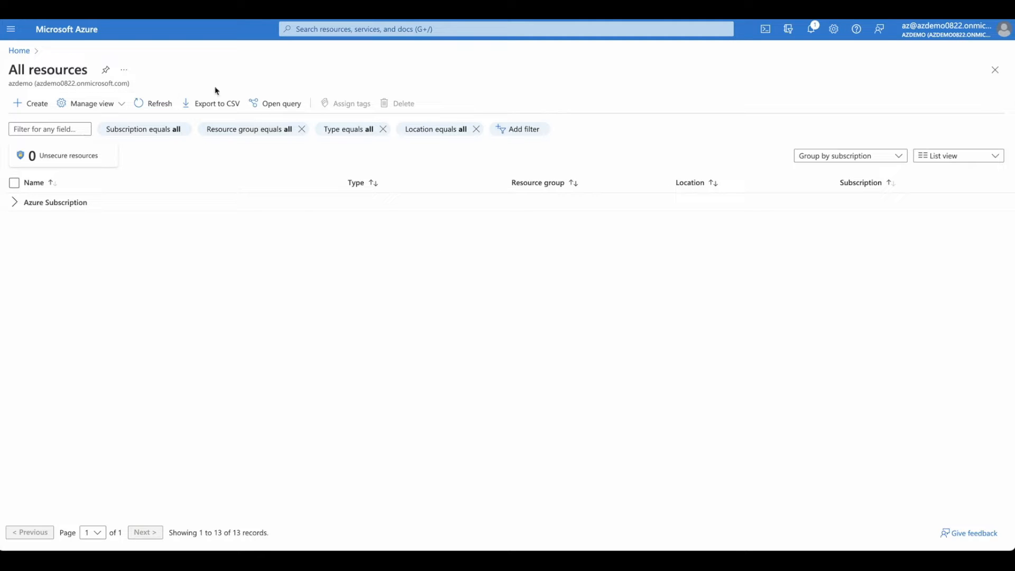
Step: Open the list of resource groups
click(12, 31)
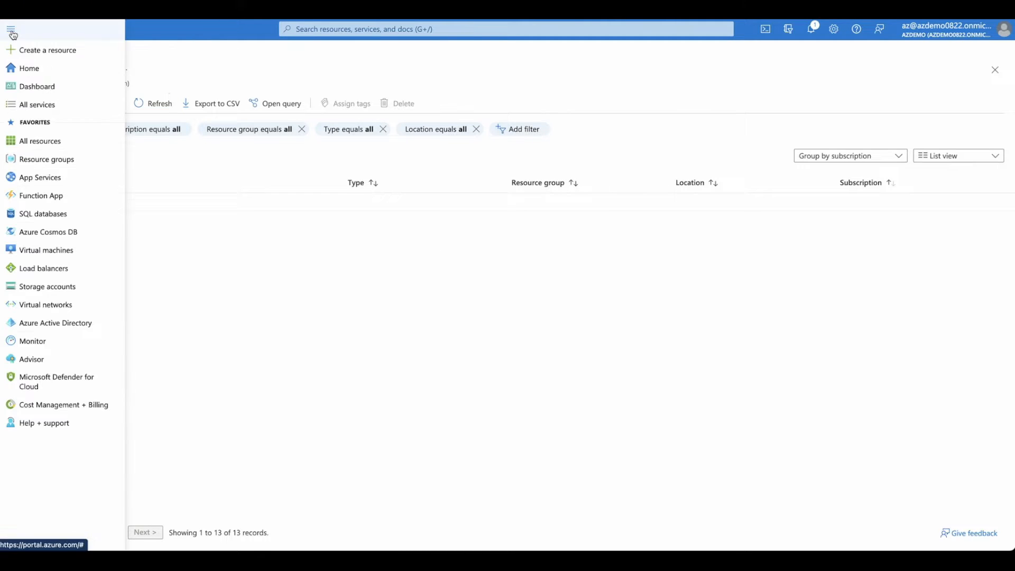
mouse_move(69, 163)
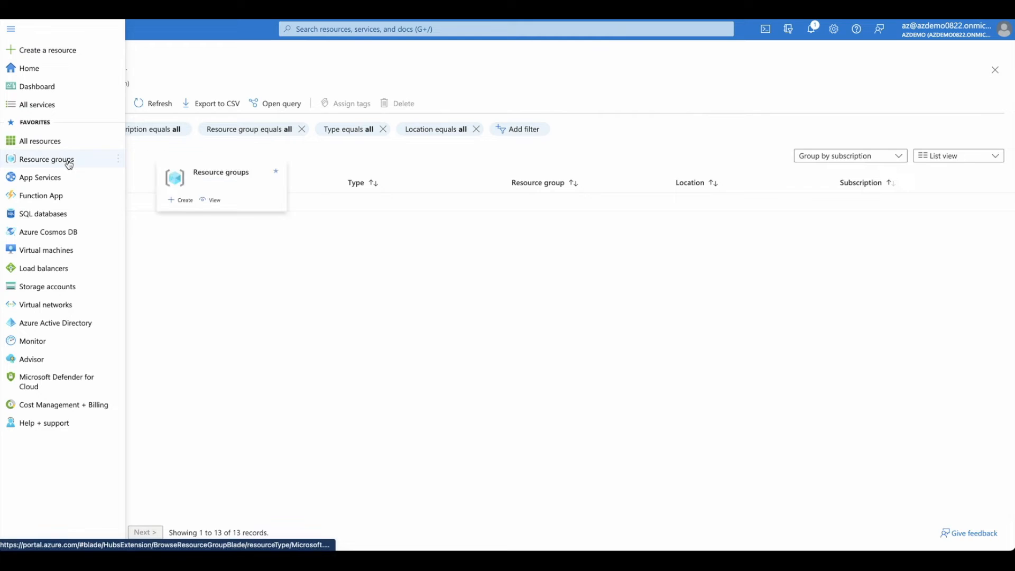
click(68, 164)
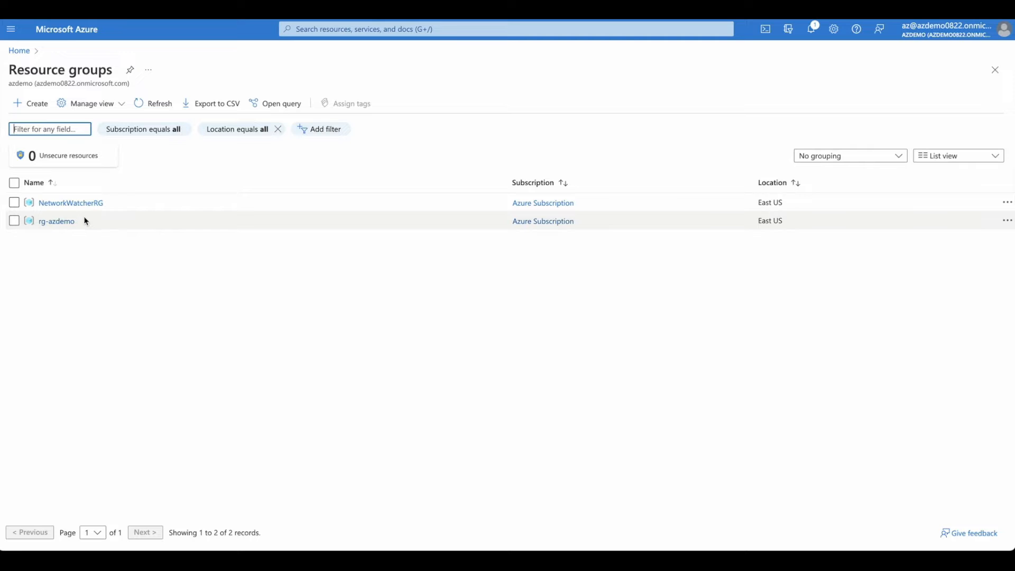
click(151, 374)
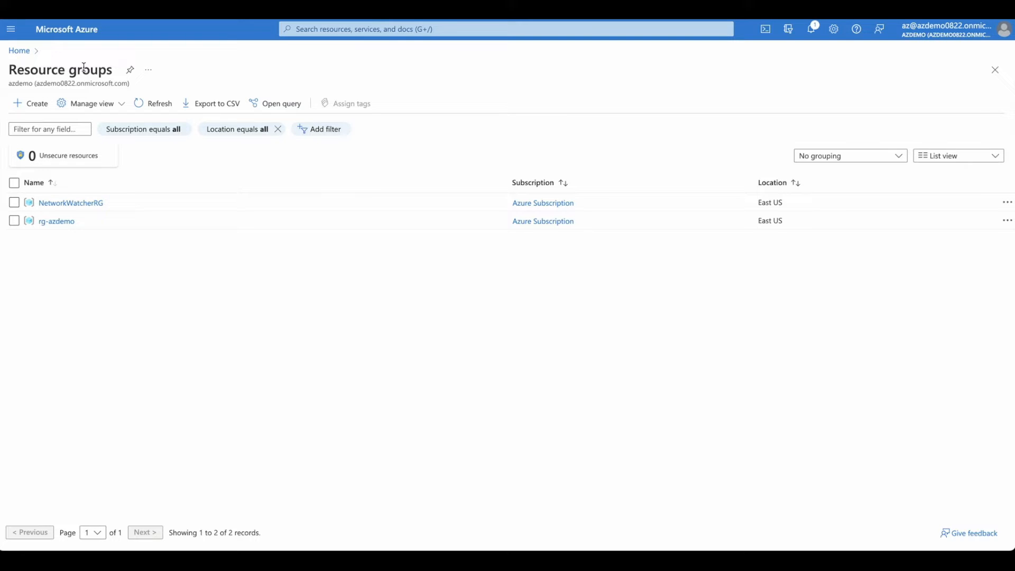
triple_click(98, 83)
click(98, 83)
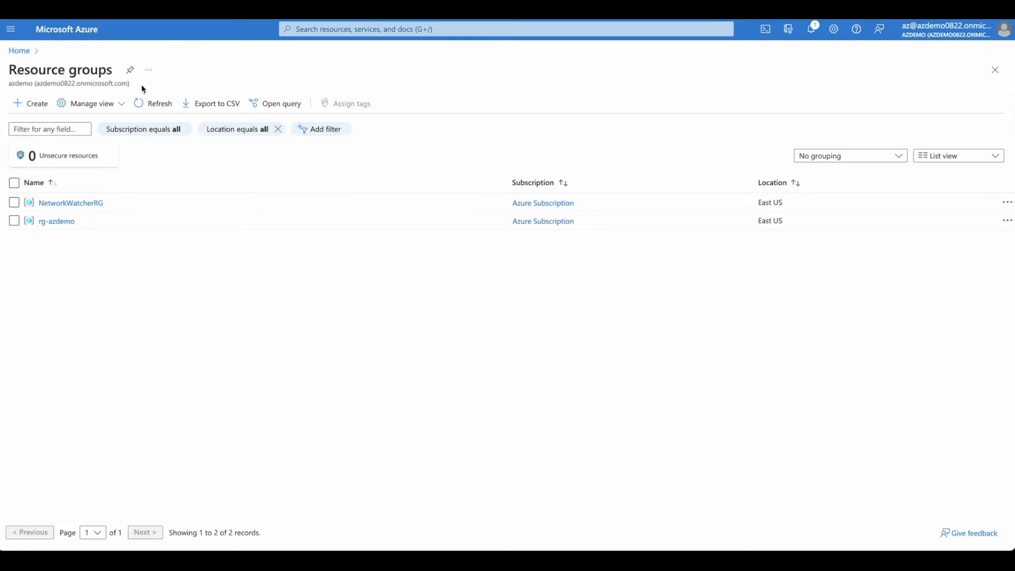
Step: Start creating a resource group and check the available subscriptions, keeping Azure Subscription
click(27, 107)
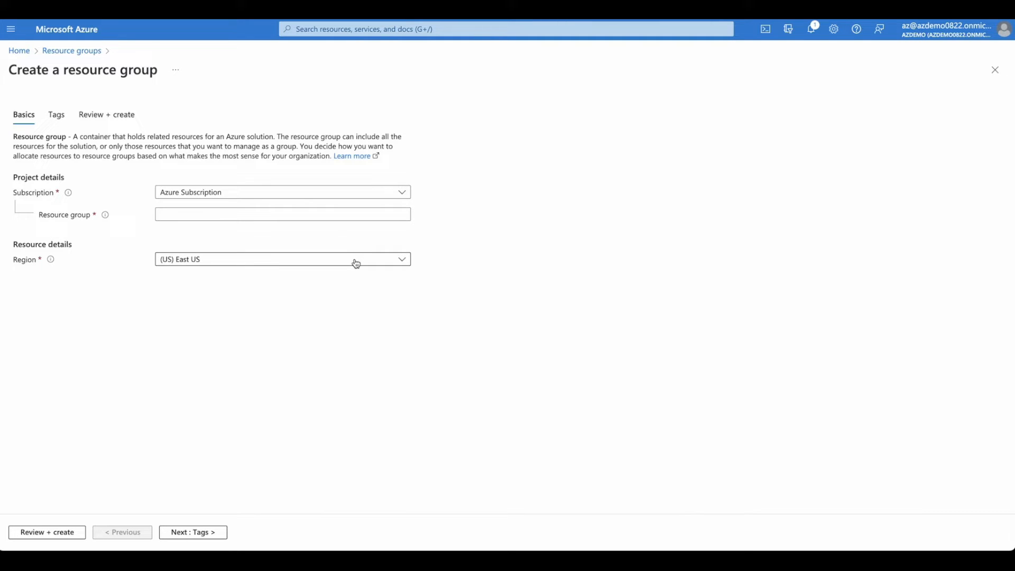
click(227, 196)
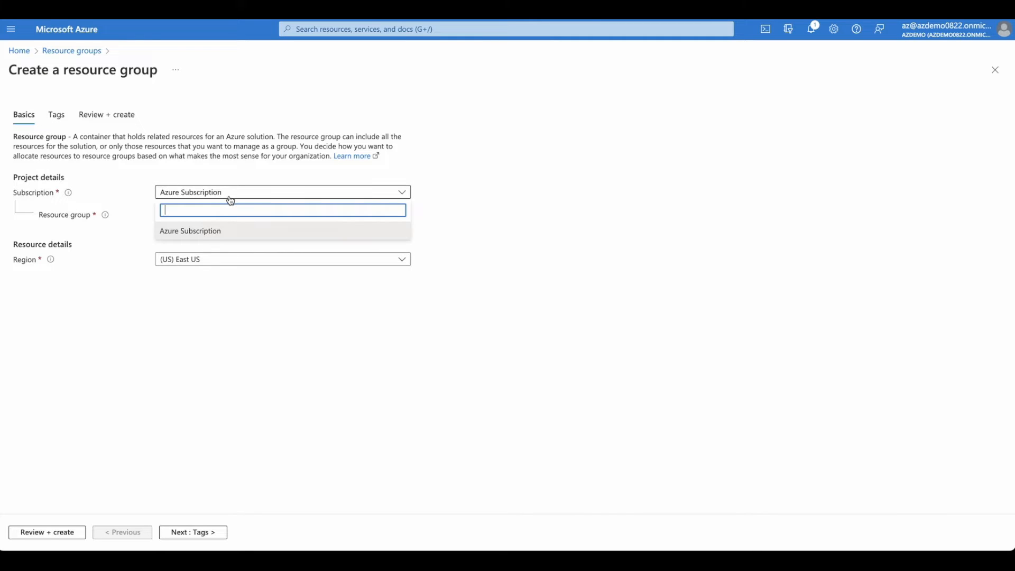
click(399, 193)
click(386, 192)
click(492, 234)
double_click(297, 197)
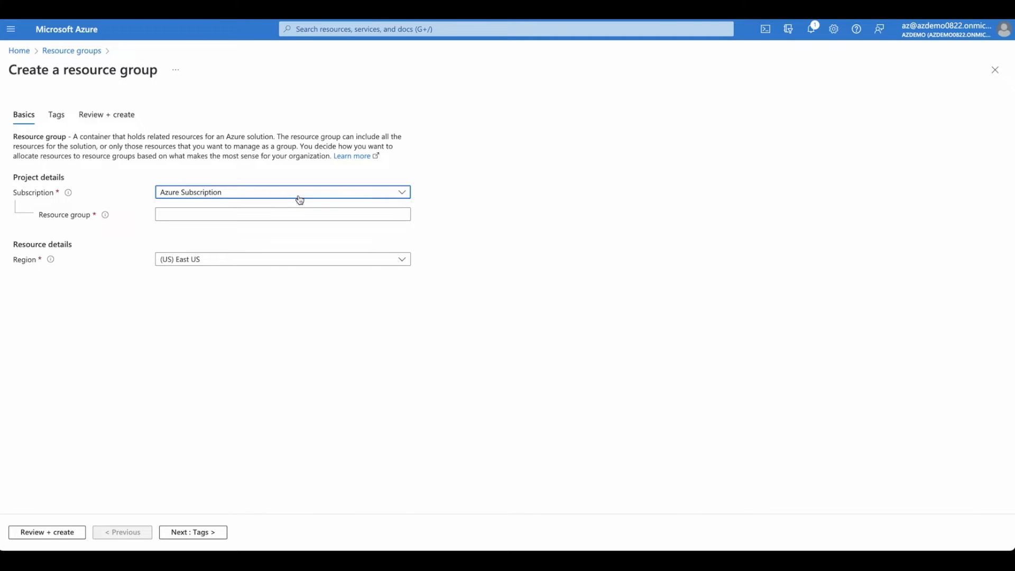
click(400, 194)
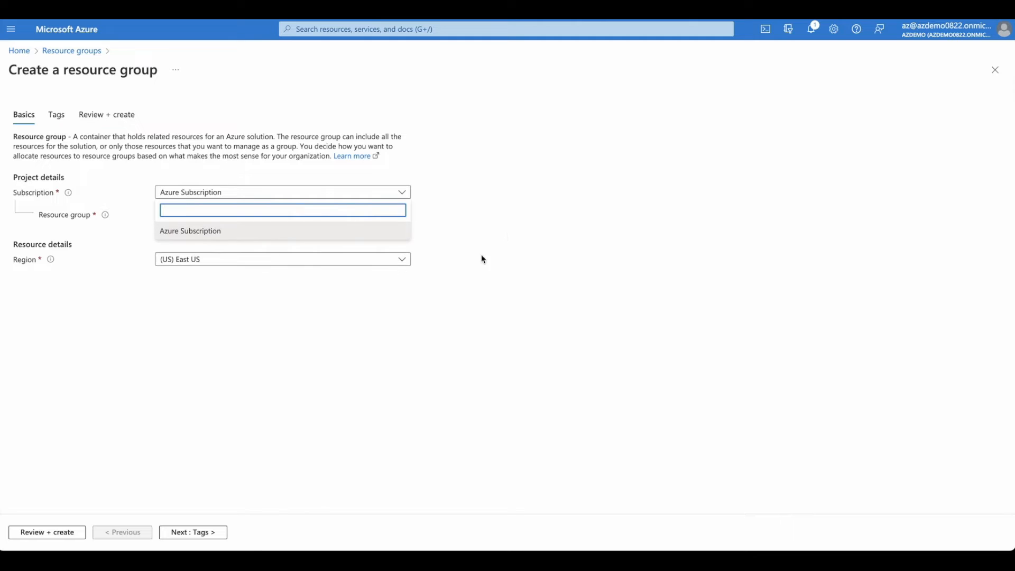
click(387, 220)
Step: Read the explanation of the resource group field and name the new group rg-azdemo1
mouse_move(103, 217)
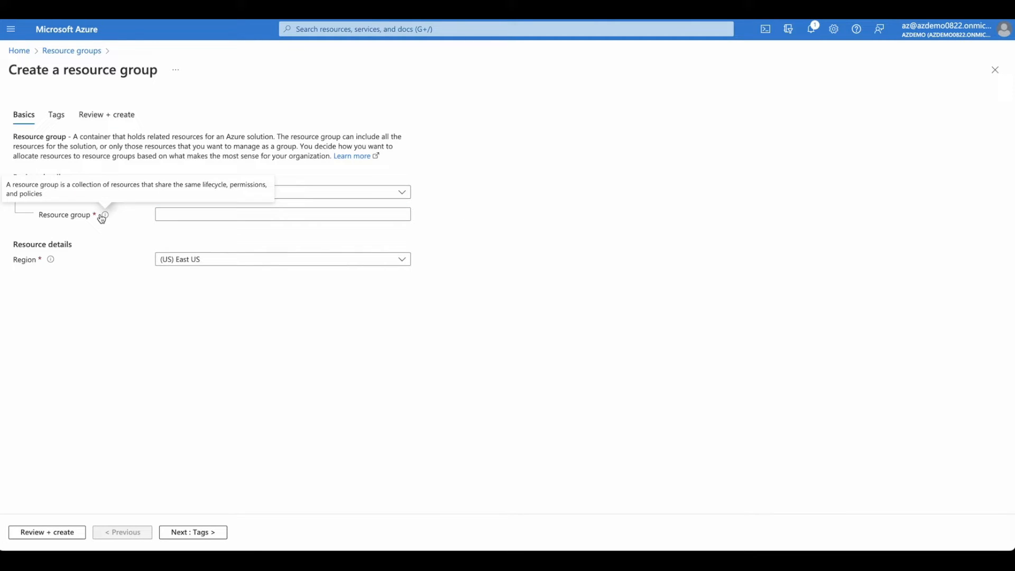
click(201, 213)
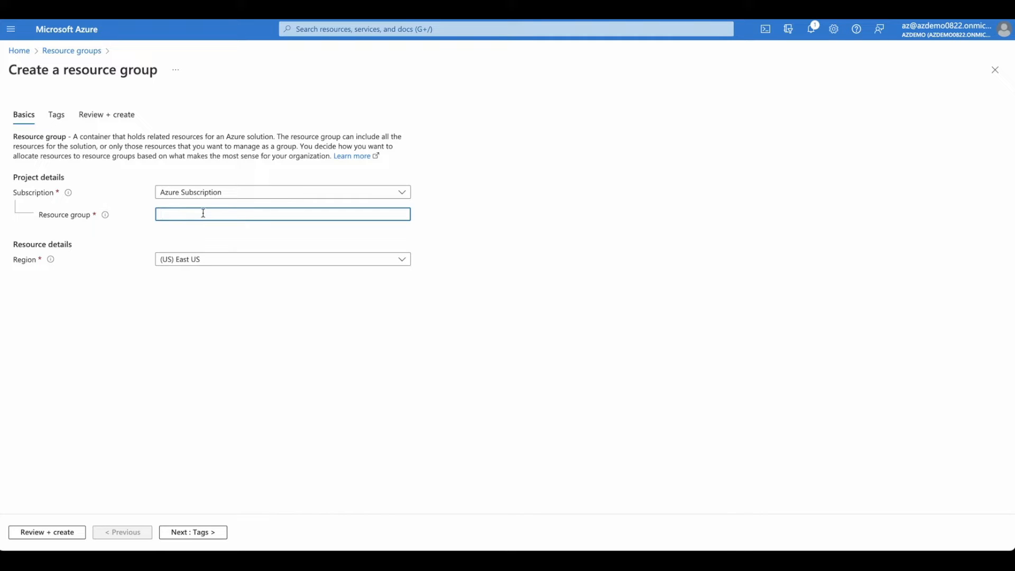
text(rg-azdemo1)
Step: Browse the available regions for the new resource group and choose (US) East US
double_click(54, 245)
click(90, 250)
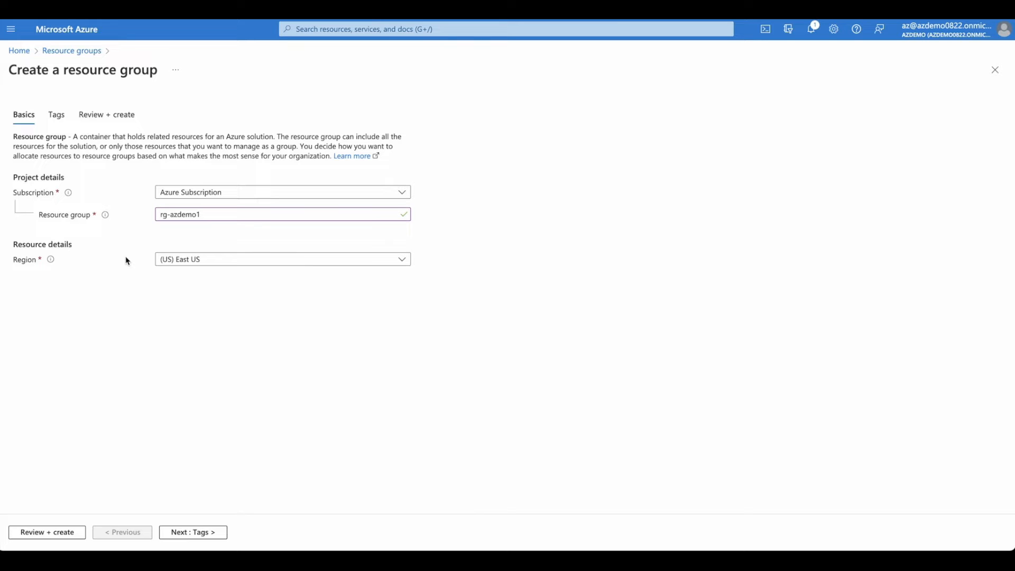
click(206, 263)
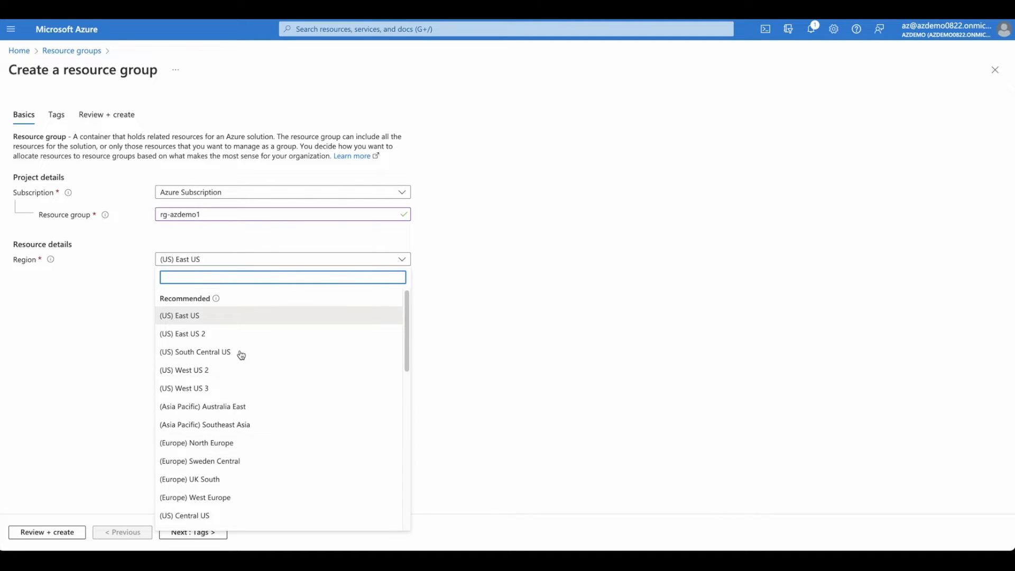
scroll(273, 504, down, 8)
scroll(274, 504, up, 10)
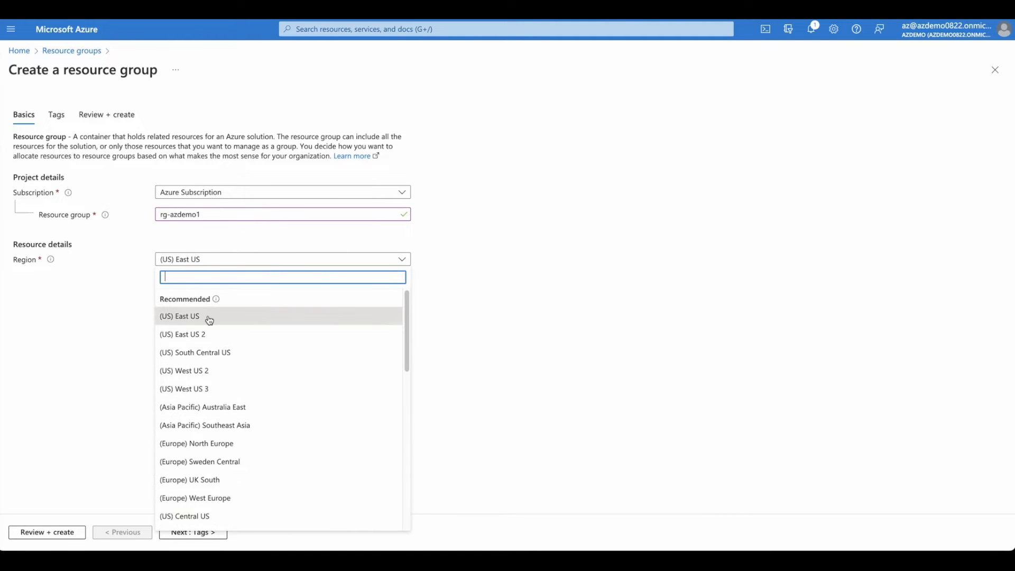
mouse_move(216, 300)
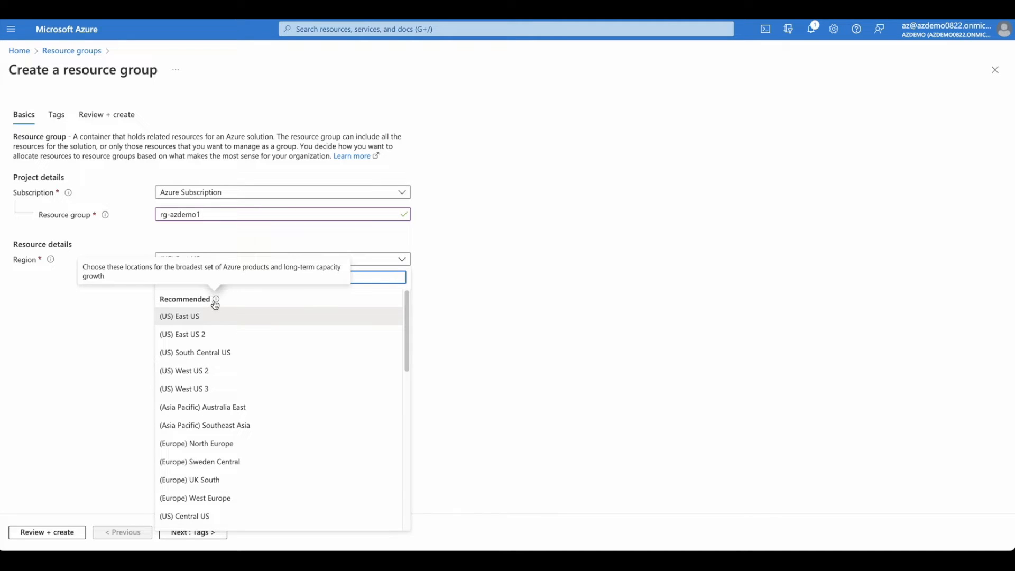
scroll(202, 317, down, 3)
scroll(203, 320, up, 3)
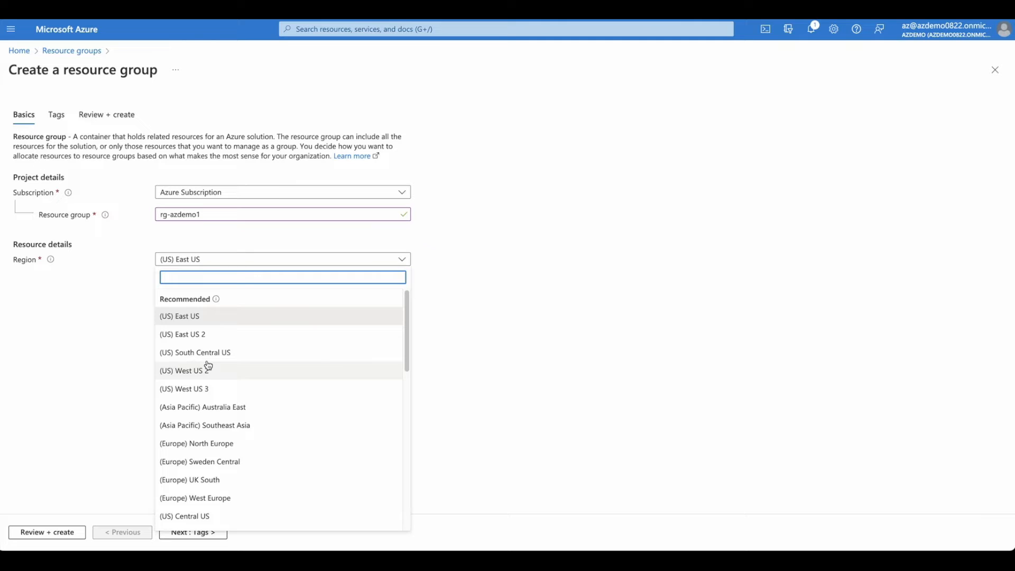
scroll(208, 364, down, 2)
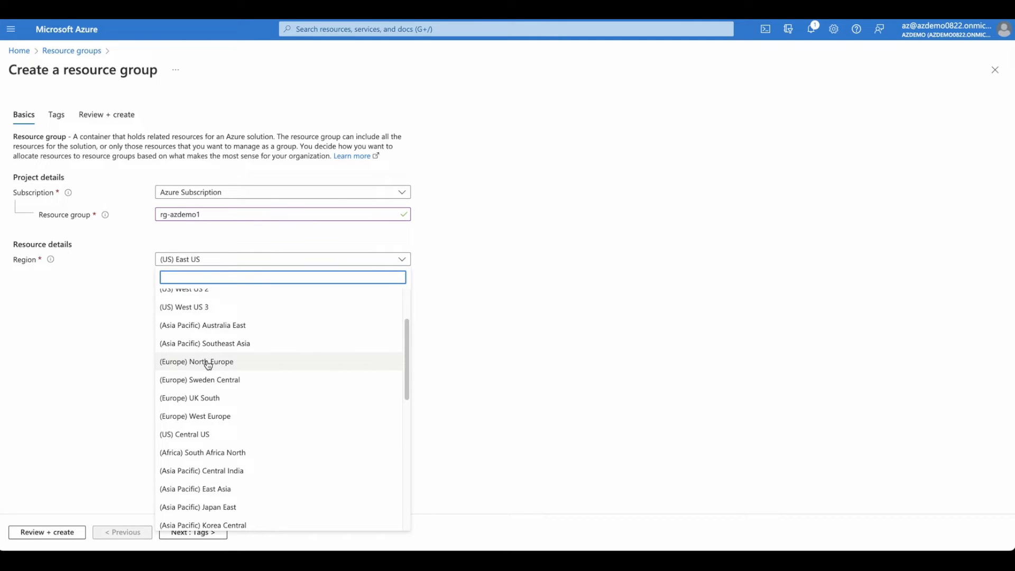
scroll(208, 365, up, 2)
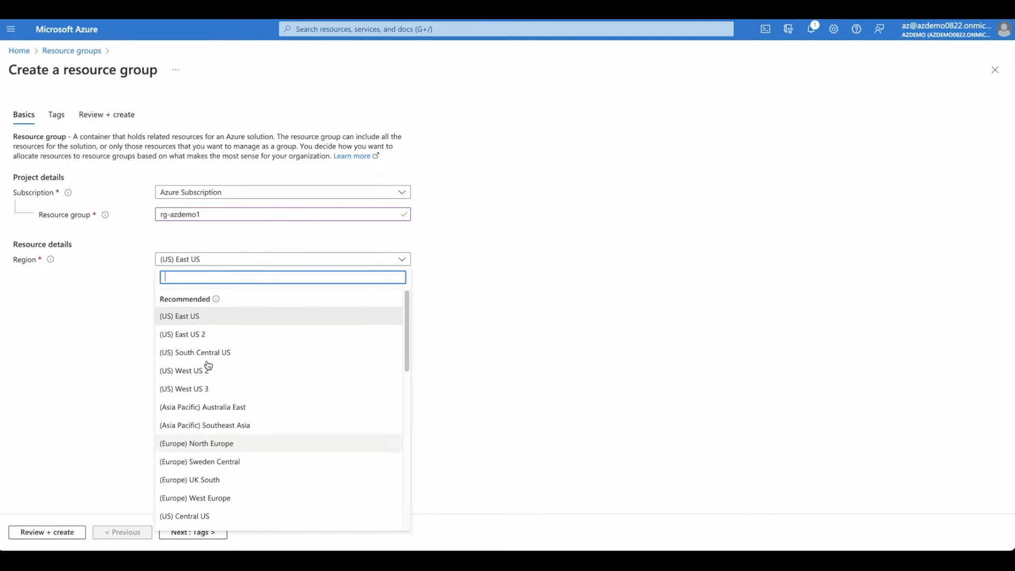
click(179, 316)
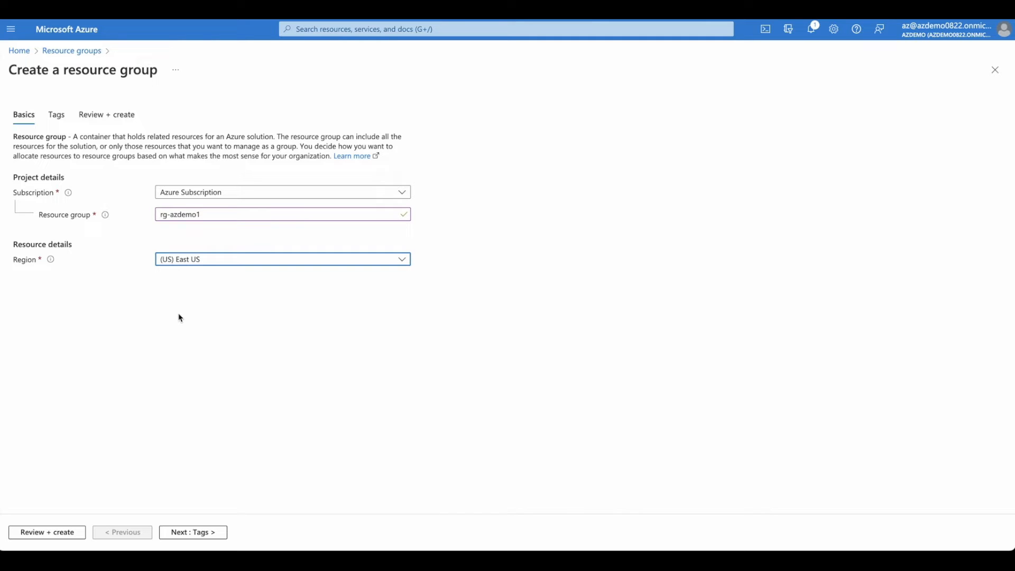
Step: Proceed to the tags page of the new resource group and read its description, leaving the tags empty
click(198, 532)
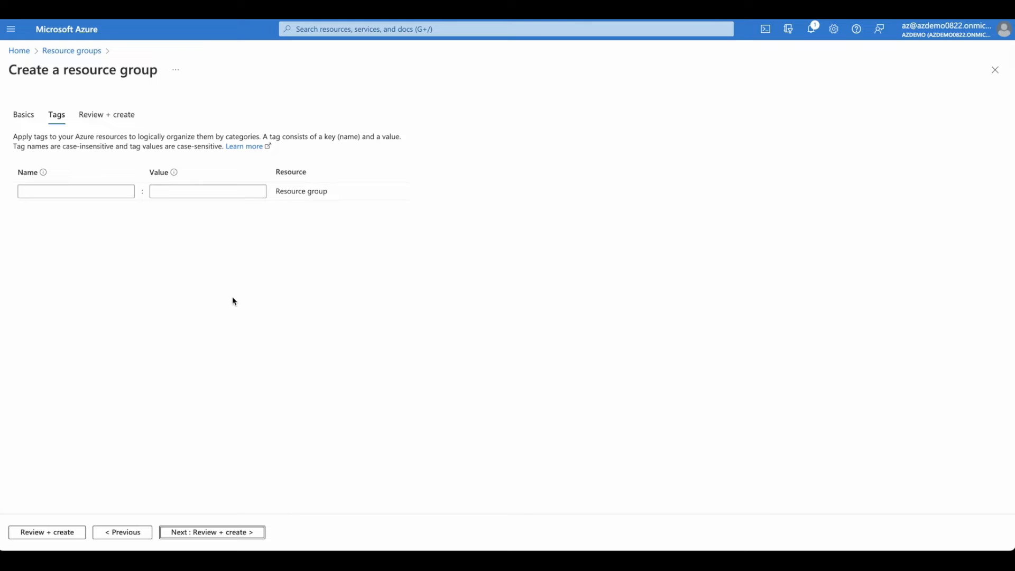
triple_click(123, 148)
click(175, 147)
drag(14, 137, 304, 154)
click(306, 155)
Step: Review the validation result and settings summary of the new resource group, and leave the form without creating it
click(220, 534)
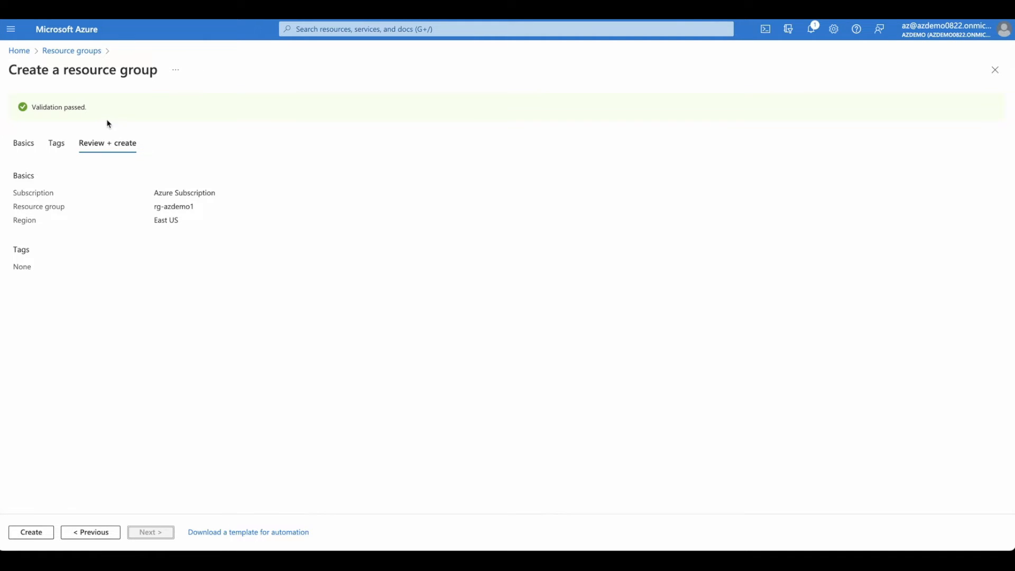
drag(24, 111, 131, 111)
click(131, 111)
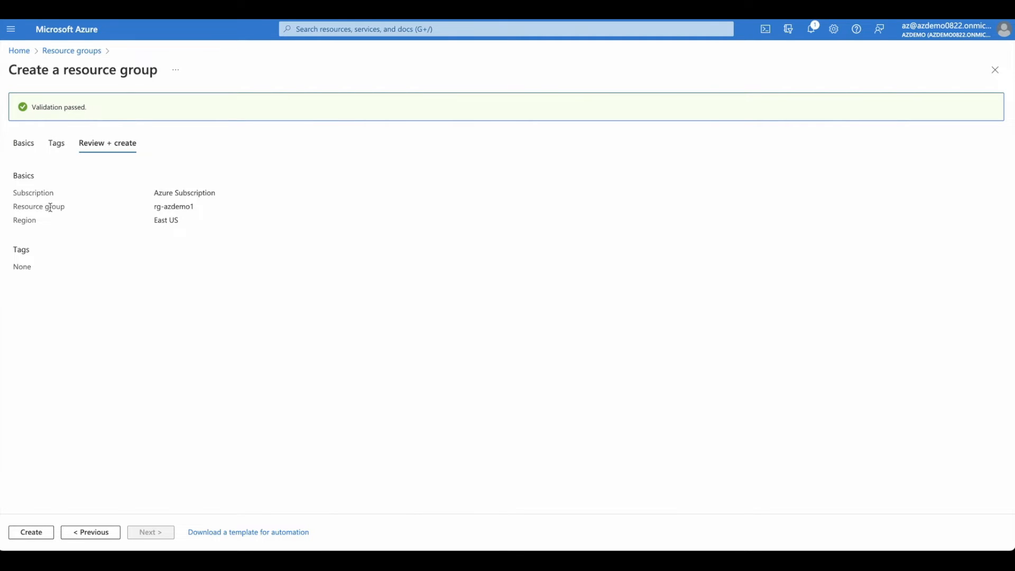
drag(202, 210, 126, 208)
click(126, 208)
mouse_move(10, 223)
mouse_down()
mouse_move(195, 225)
mouse_move(12, 228)
mouse_up()
click(12, 228)
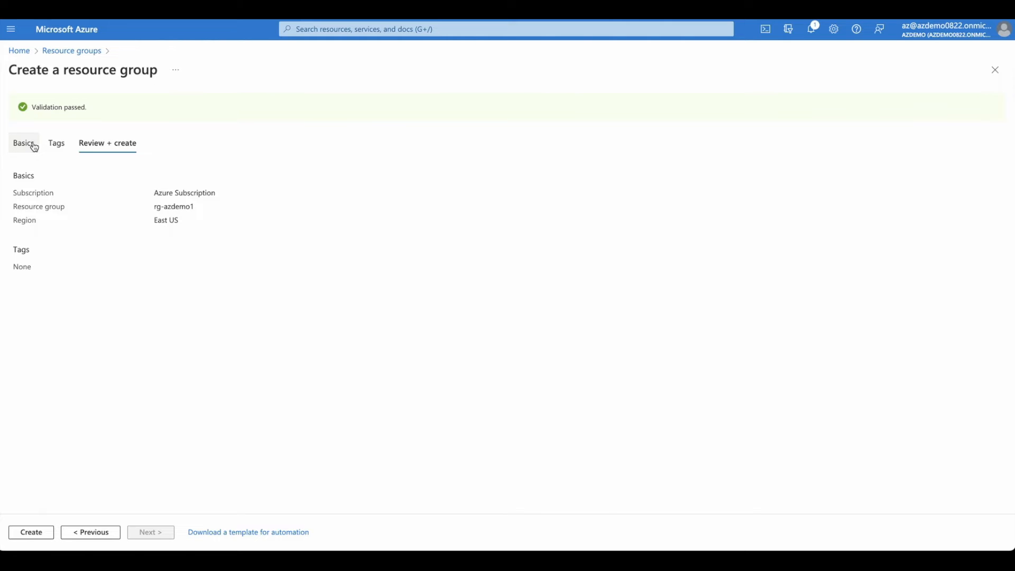
click(97, 112)
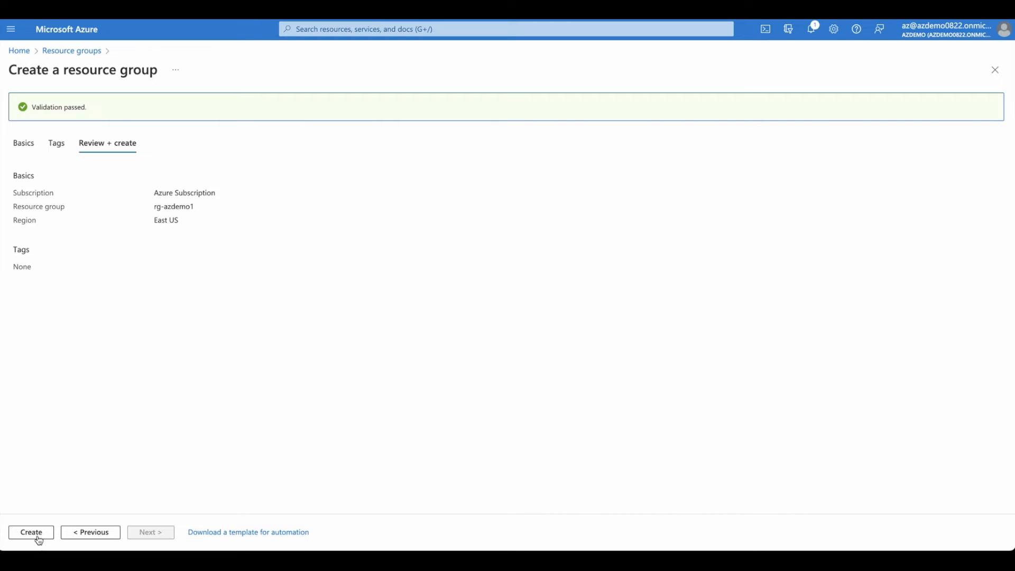
click(995, 69)
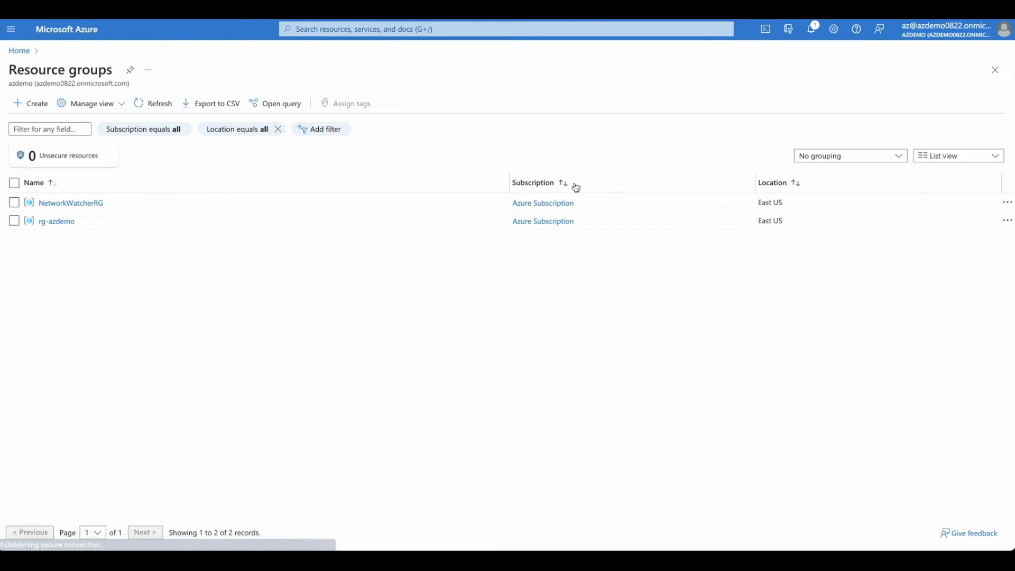
Step: Open the rg-azdemo resource group and filter its resources by "sdrf"
click(58, 222)
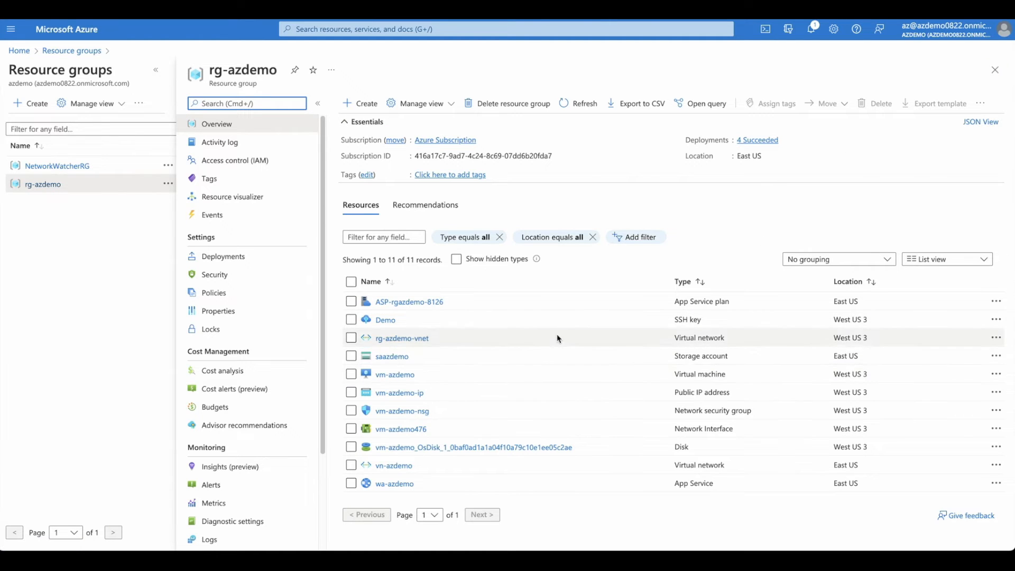
click(391, 237)
text(sdrf)
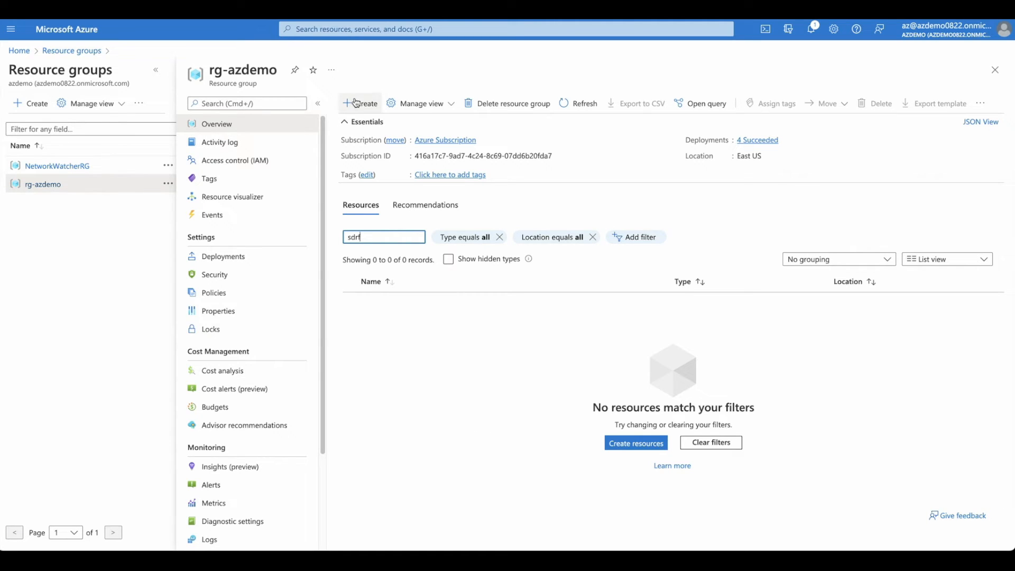
Step: Go to the list of all resources and start creating a new resource from there
click(11, 29)
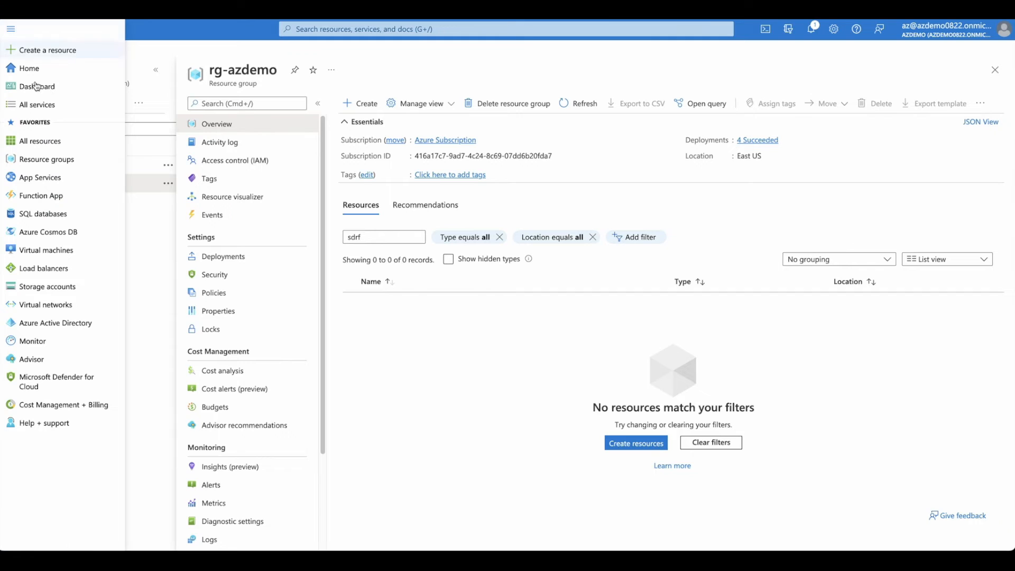
click(58, 141)
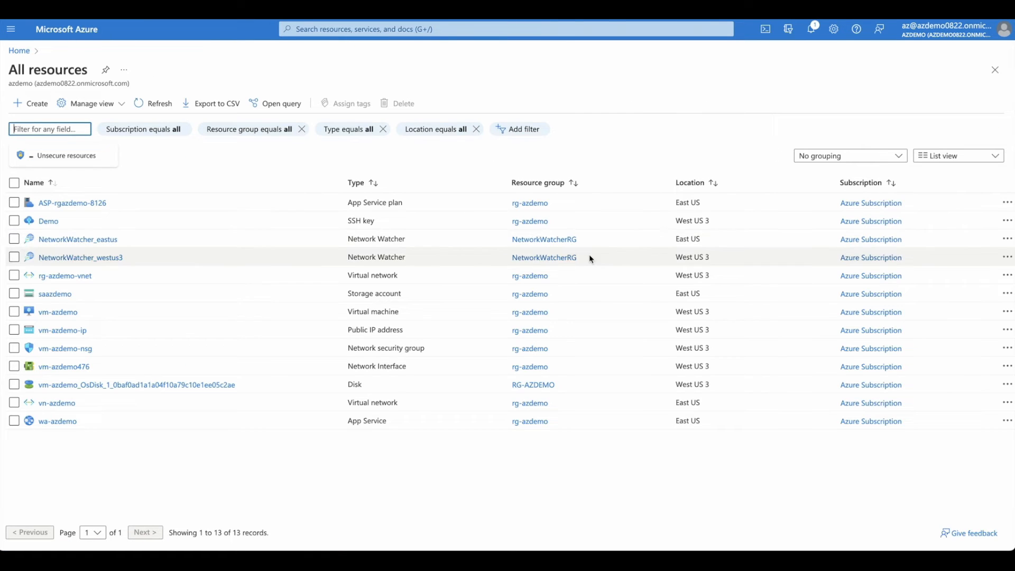
click(30, 103)
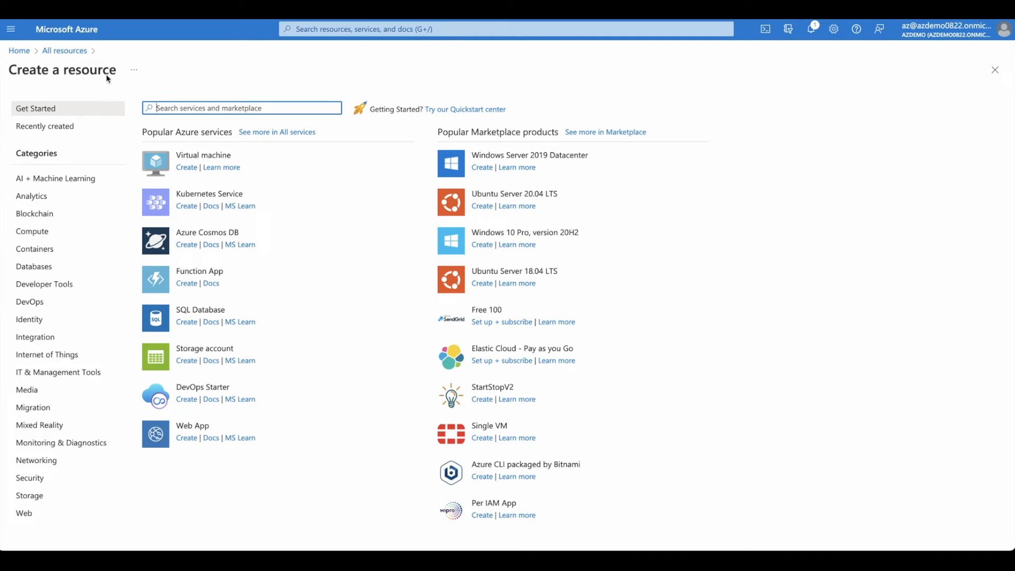
click(10, 35)
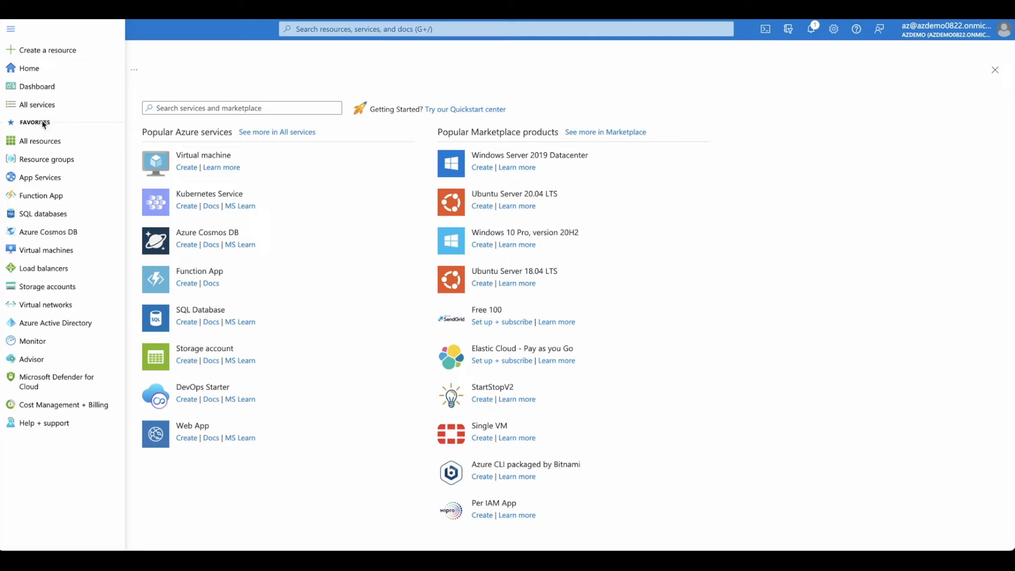
mouse_move(44, 140)
click(185, 121)
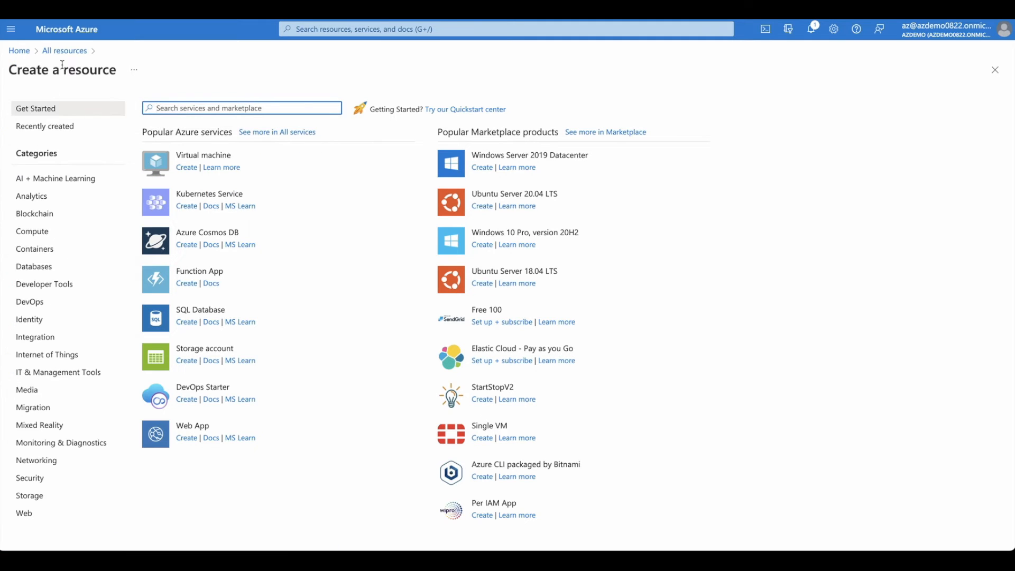
click(376, 34)
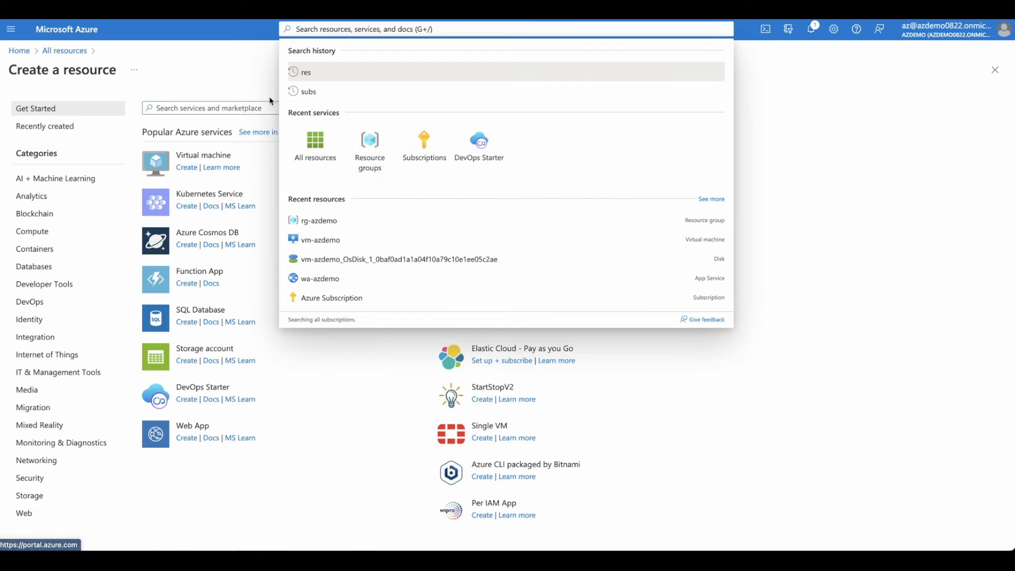
click(250, 96)
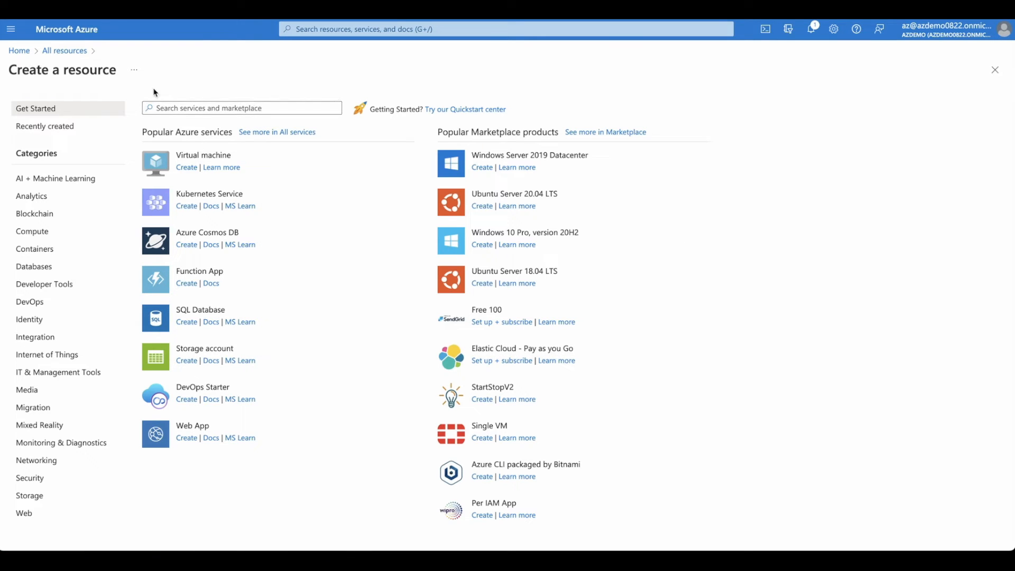
triple_click(87, 74)
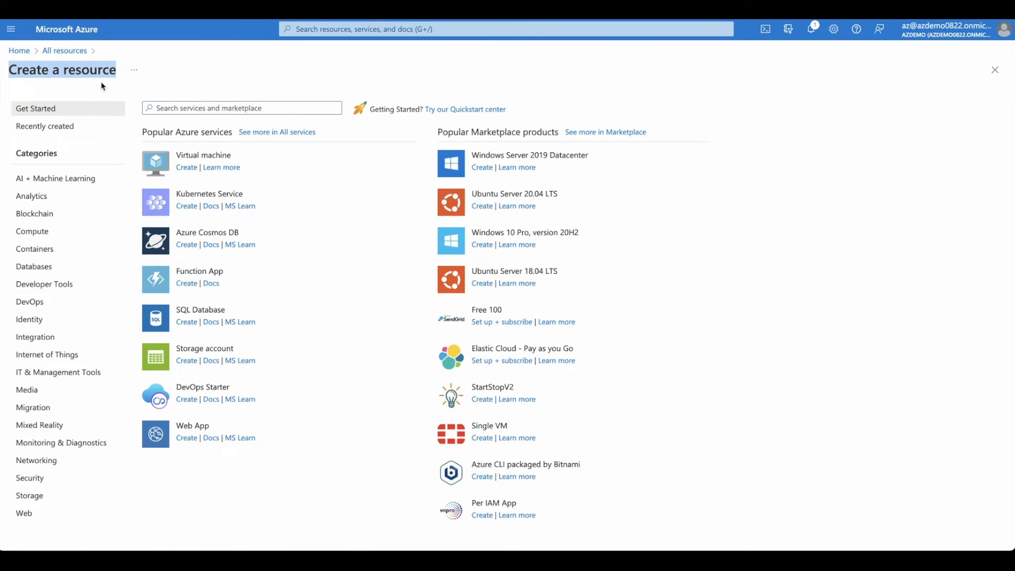
click(101, 85)
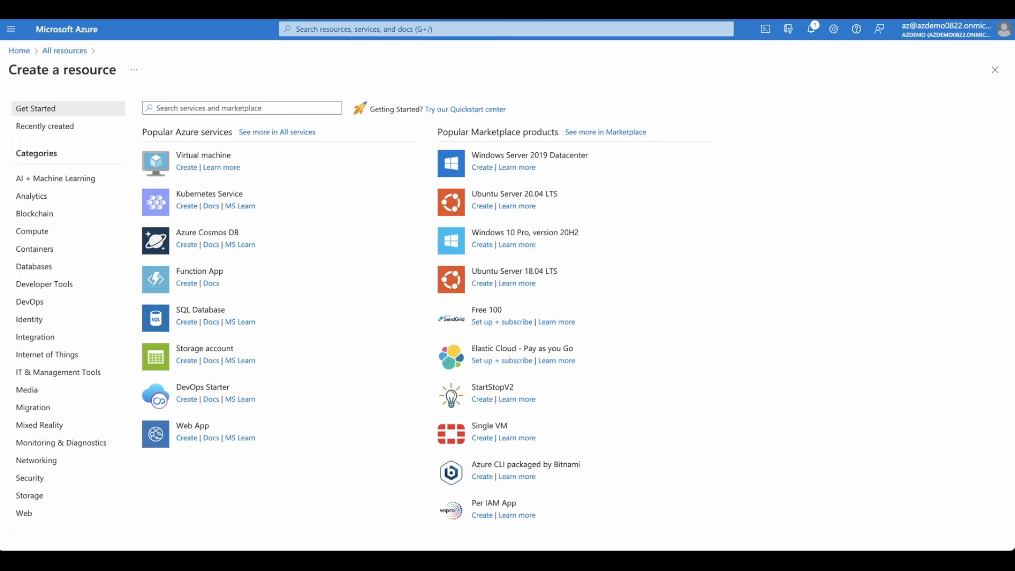
Step: Start creating a virtual machine from the popular Azure services and assign it to the existing rg-azdemo resource group
click(203, 167)
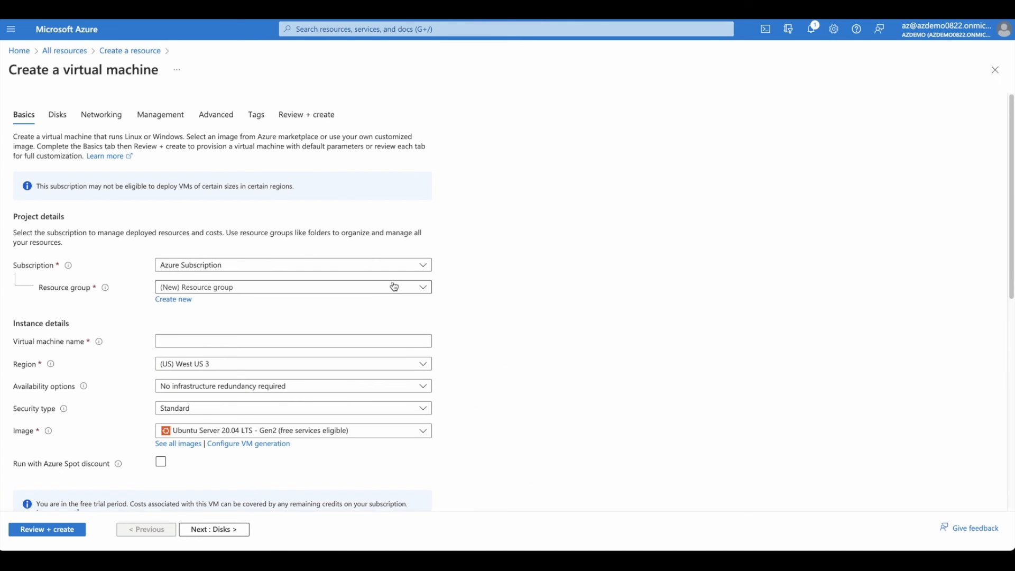
click(395, 286)
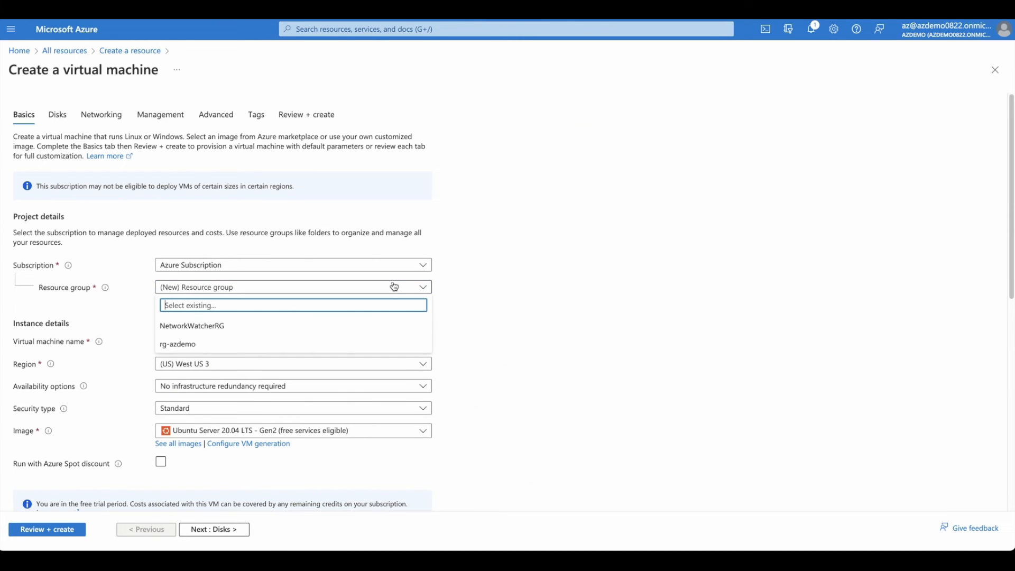
click(563, 316)
click(412, 288)
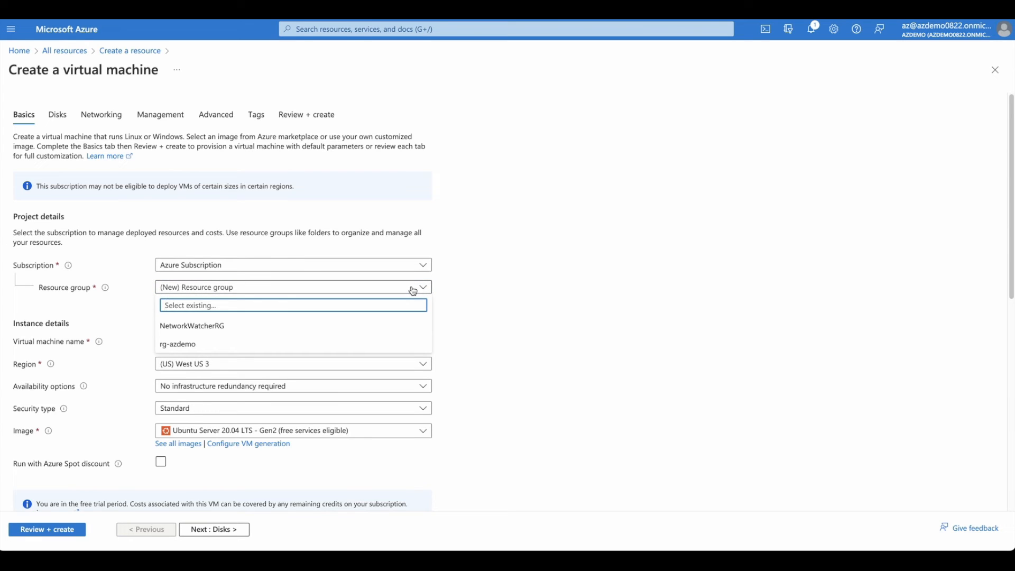
click(70, 297)
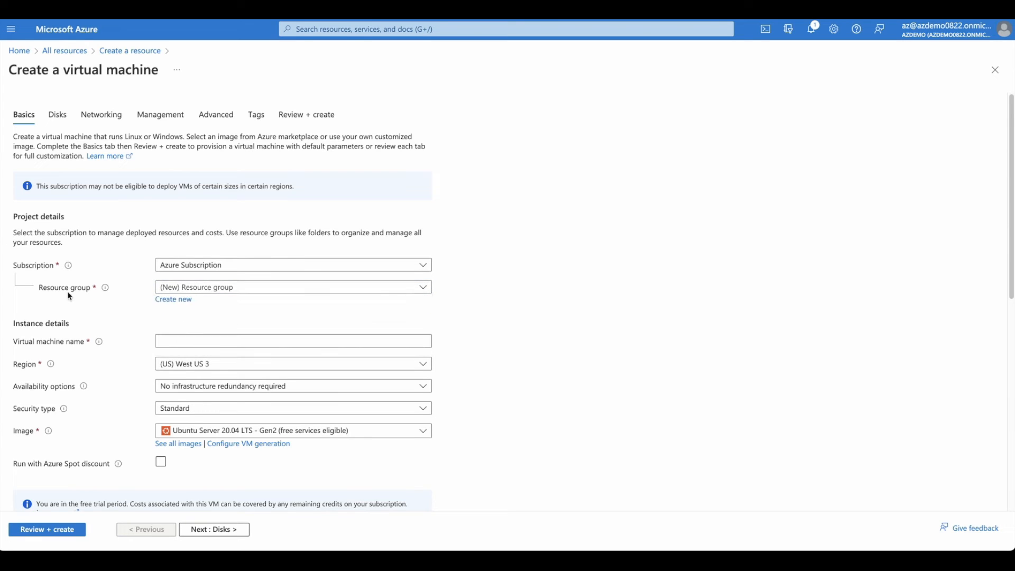
click(251, 289)
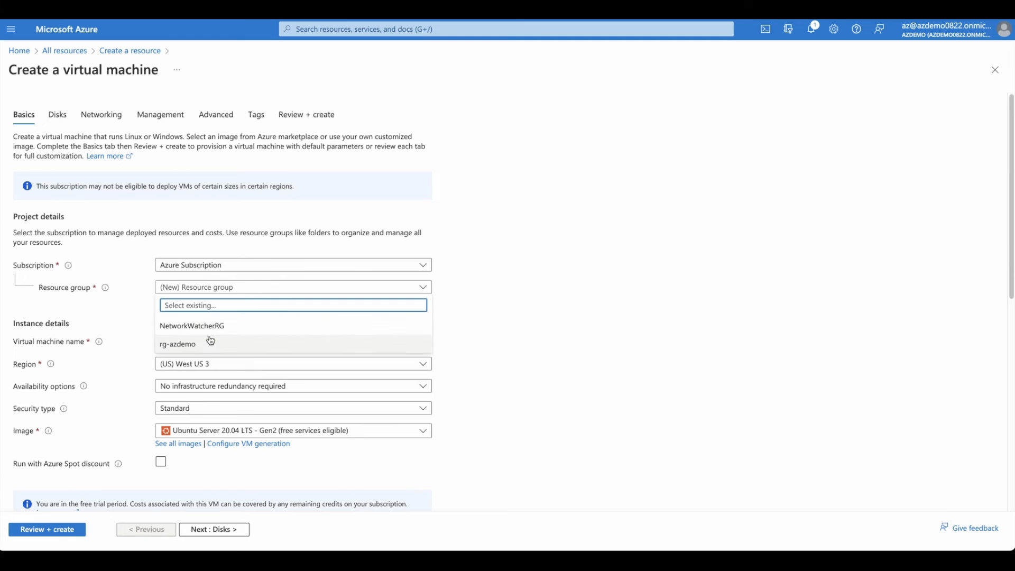
click(96, 291)
click(190, 288)
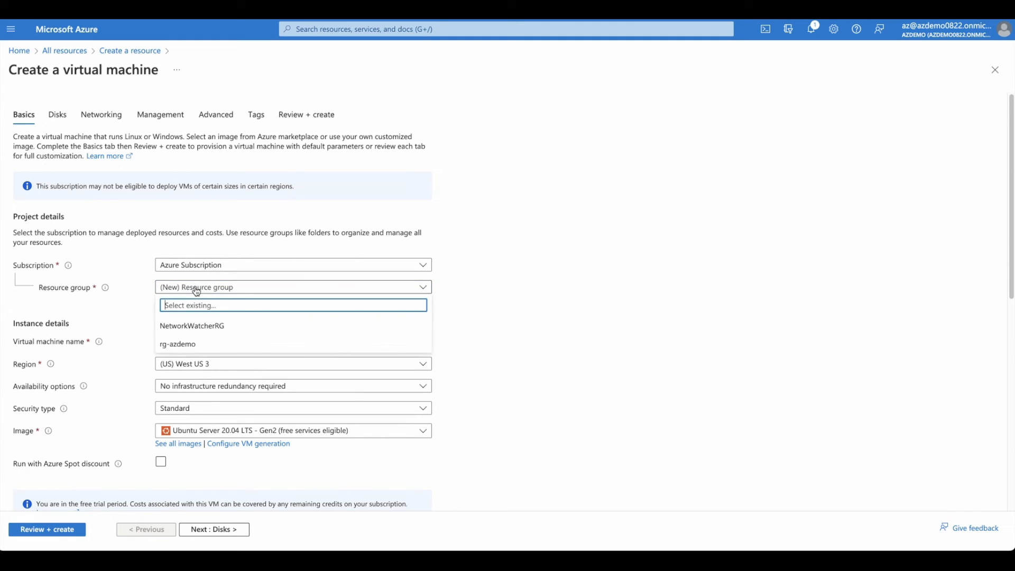
click(185, 343)
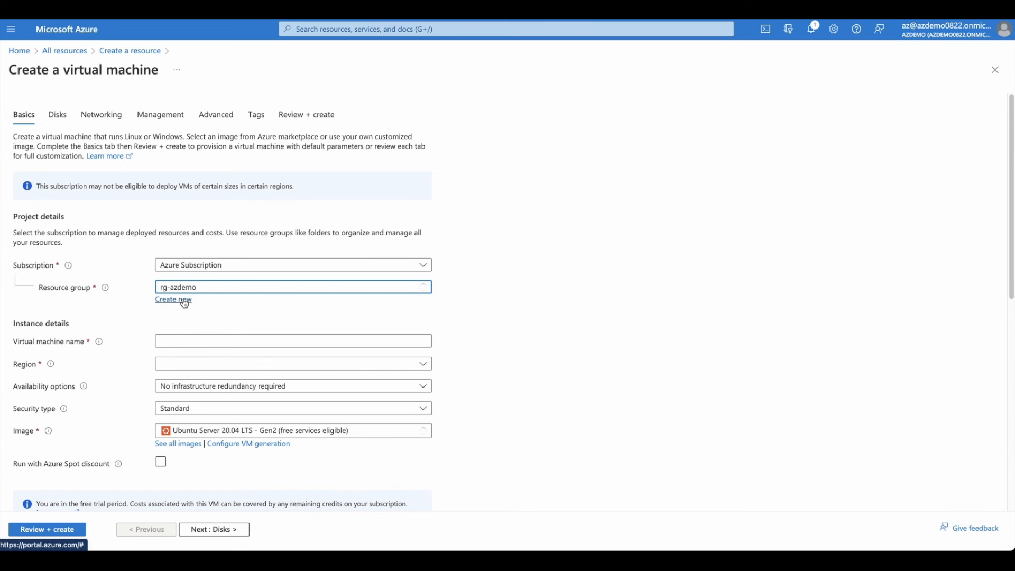
click(184, 301)
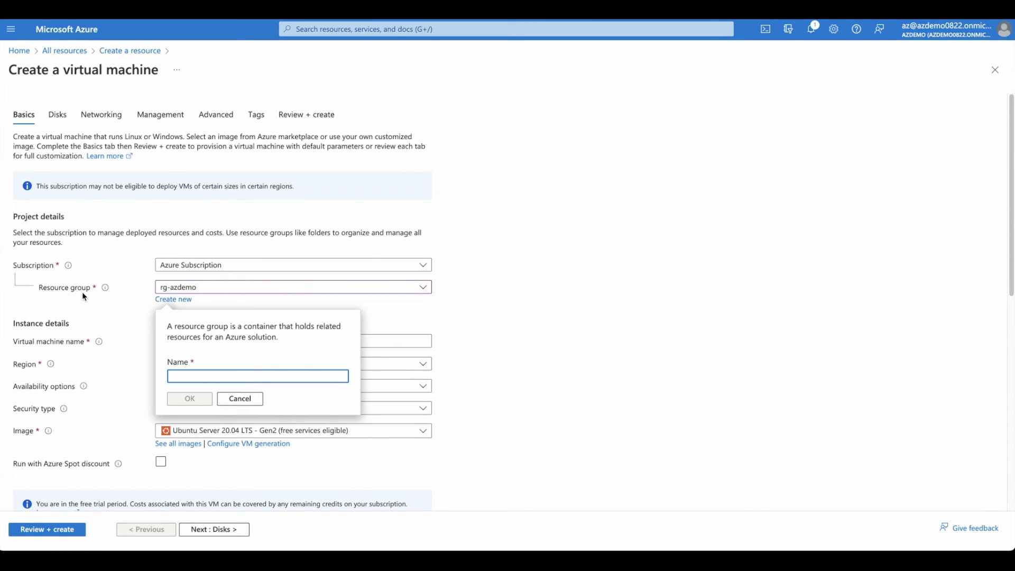
click(238, 399)
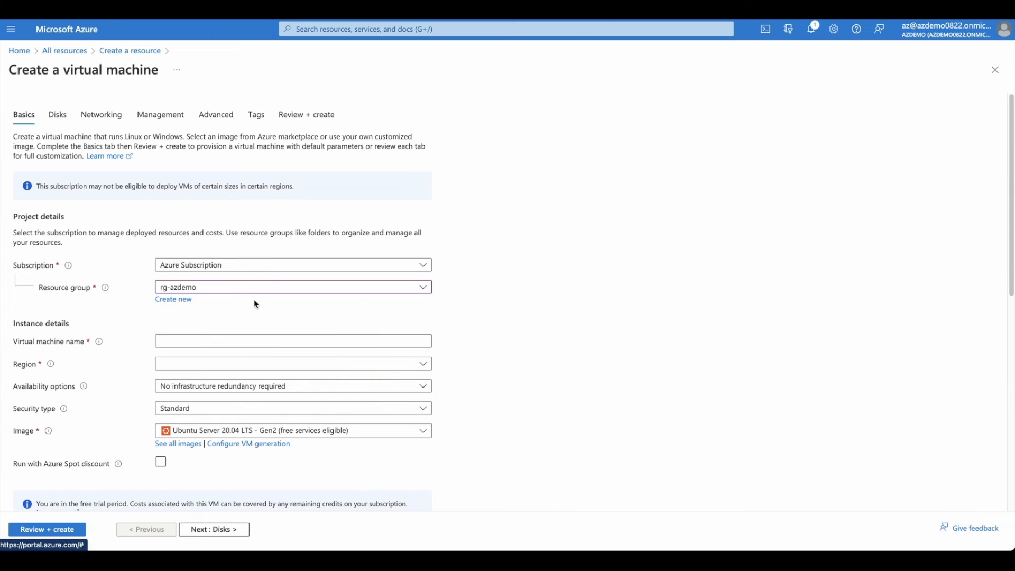
Step: Set the virtual machine's region to (US) West US 3, leaving its name empty
scroll(240, 321, down, 1)
click(212, 306)
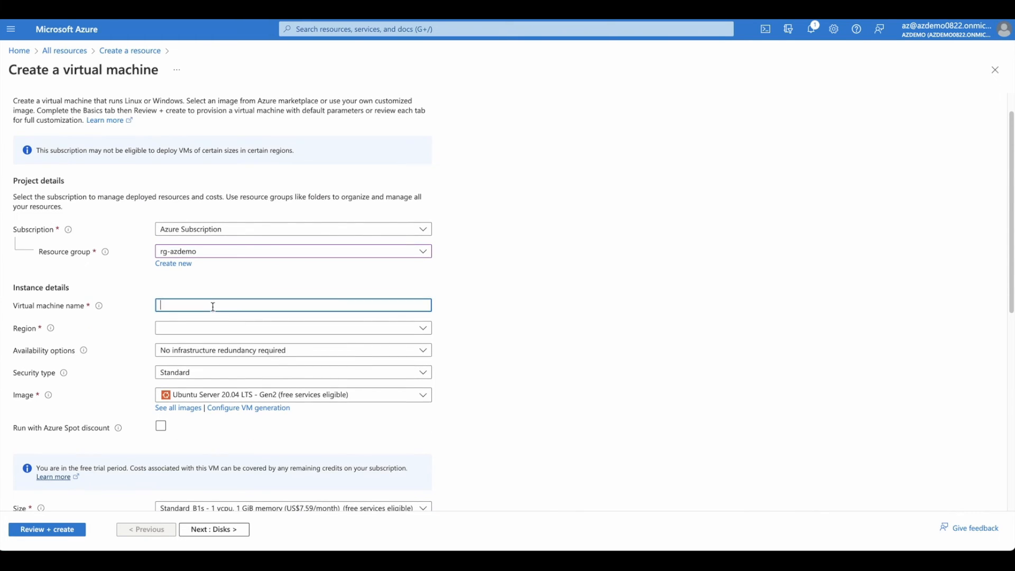
click(180, 324)
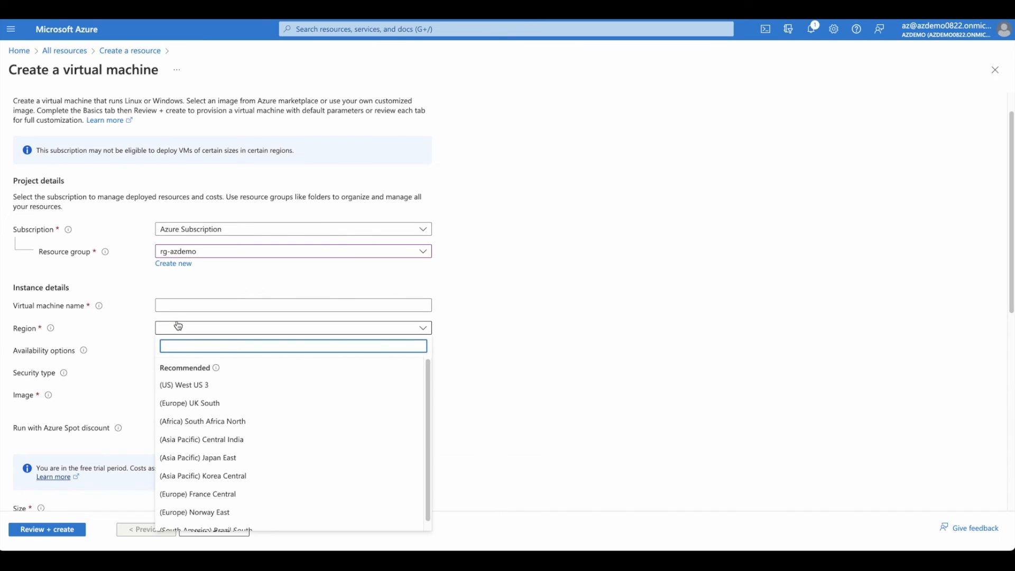
click(231, 385)
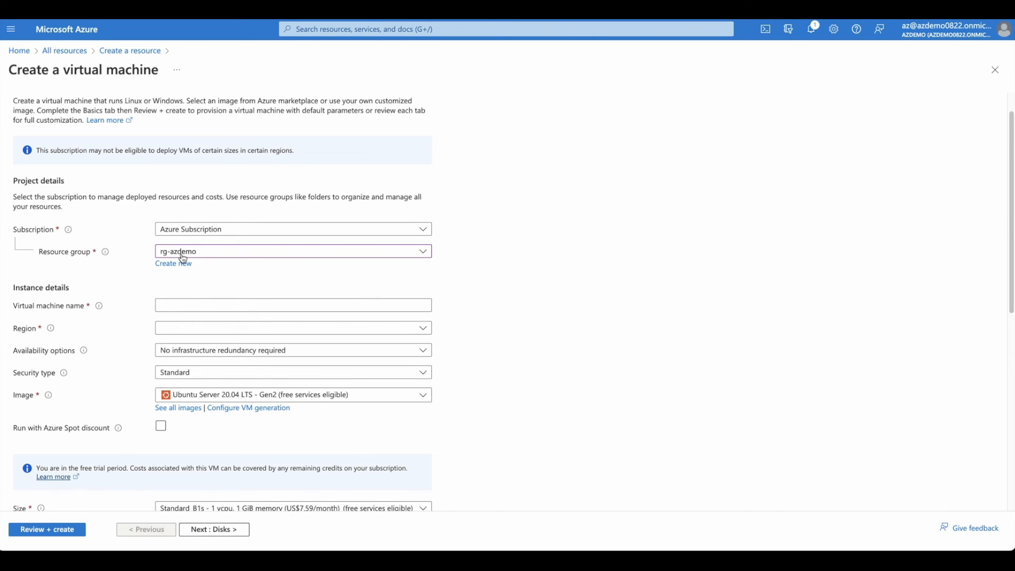
click(182, 327)
scroll(270, 329, down, 1)
scroll(270, 329, down, 1)
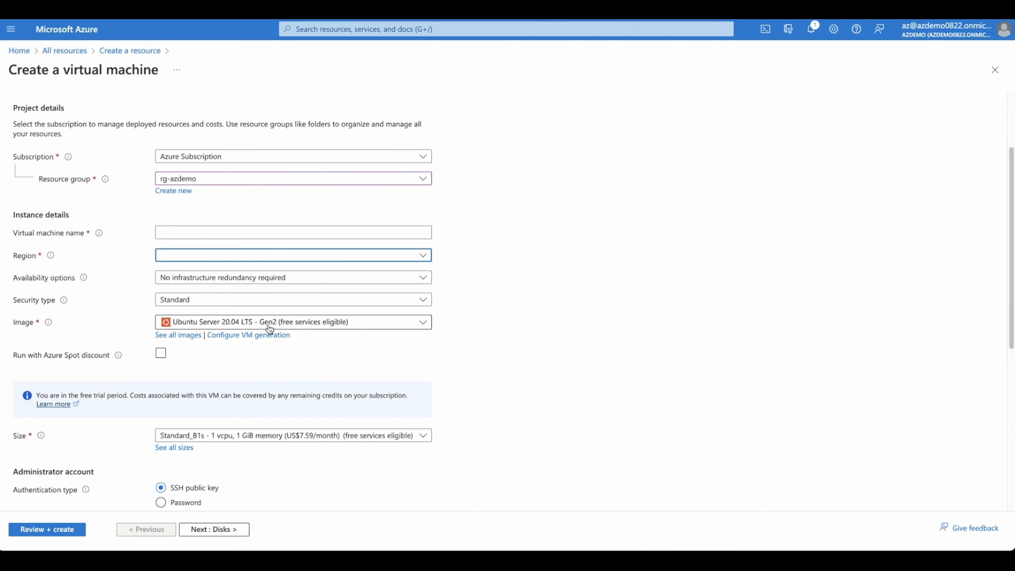
click(222, 257)
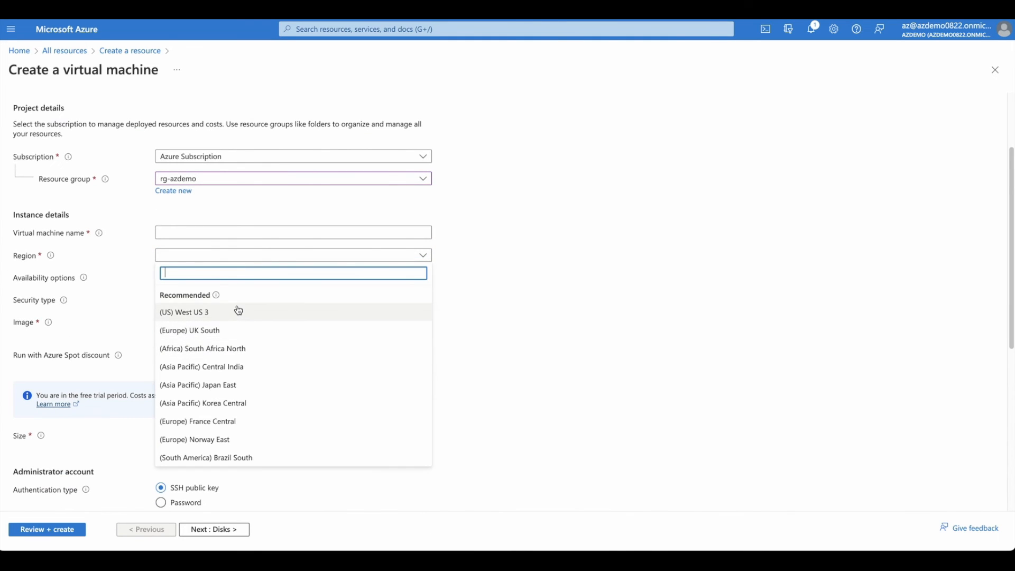
click(459, 265)
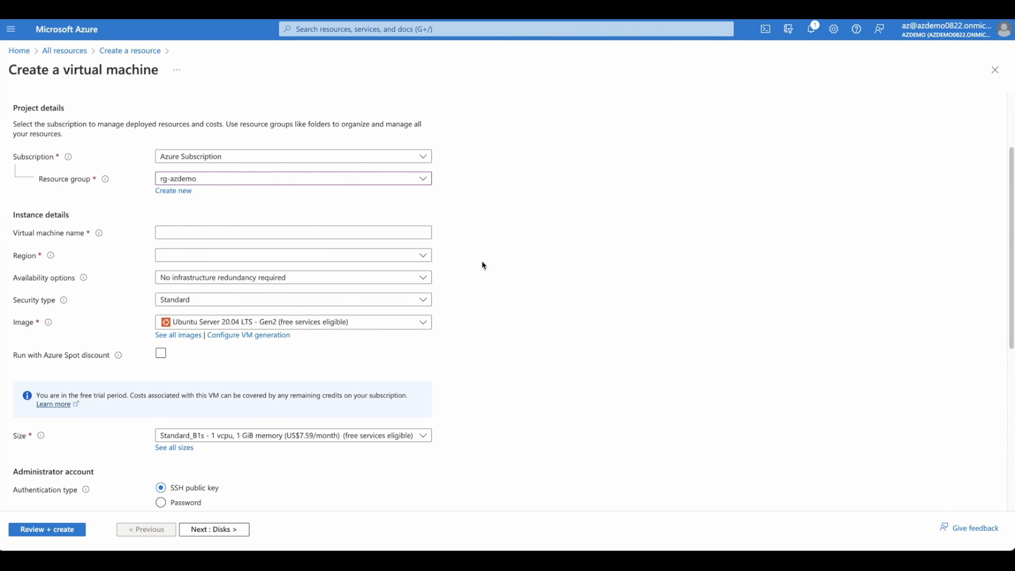
click(378, 255)
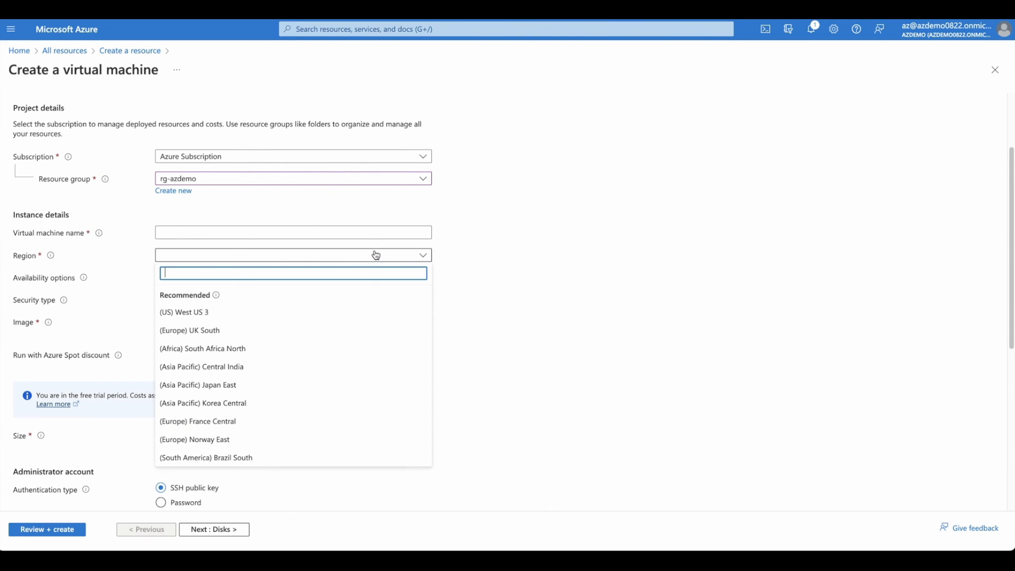
click(248, 319)
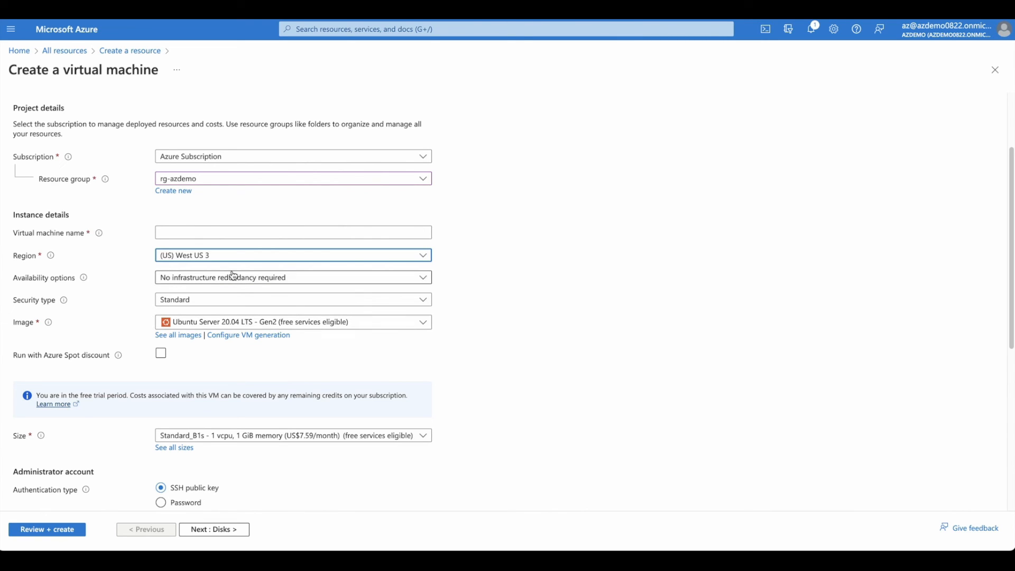
click(505, 317)
Step: Examine the operating system images offered for the virtual machine without changing the selected one
scroll(507, 318, down, 1)
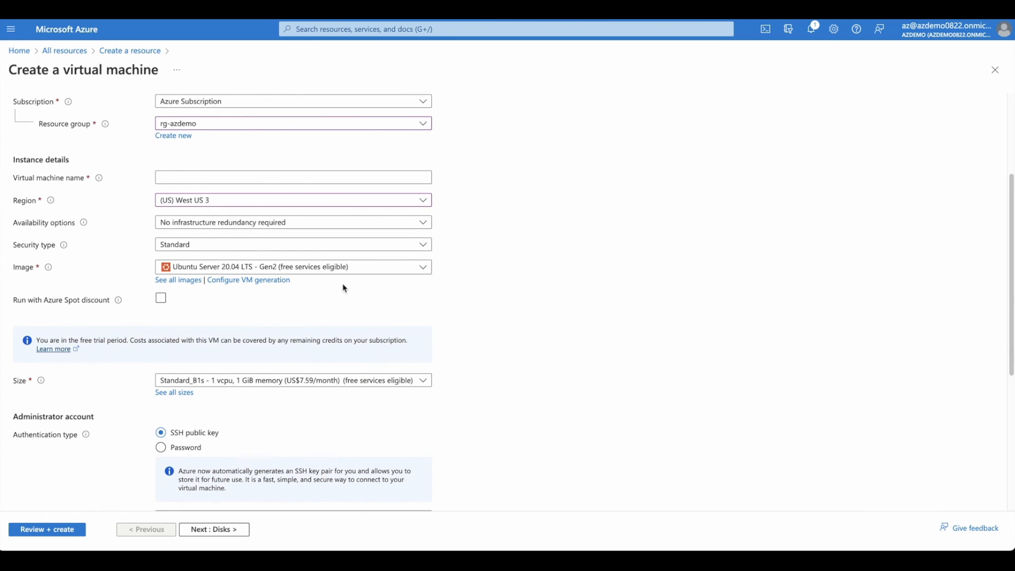
click(321, 267)
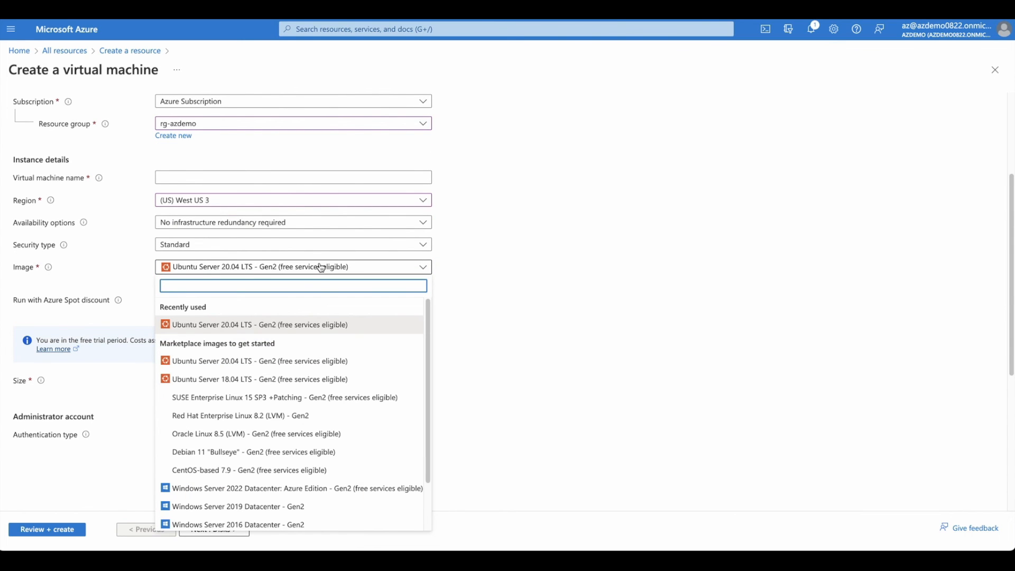
click(551, 297)
scroll(498, 304, down, 1)
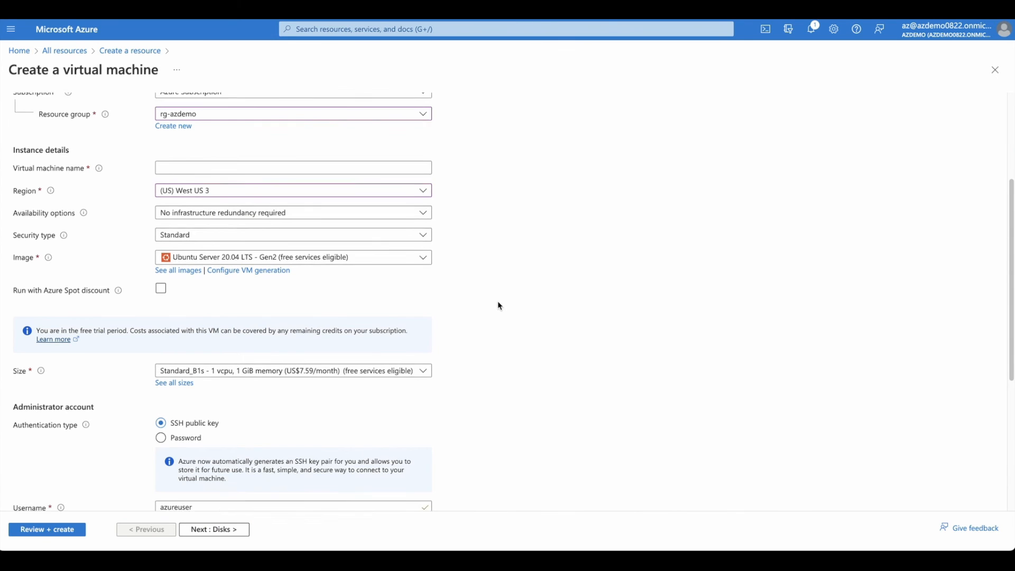
scroll(499, 306, down, 1)
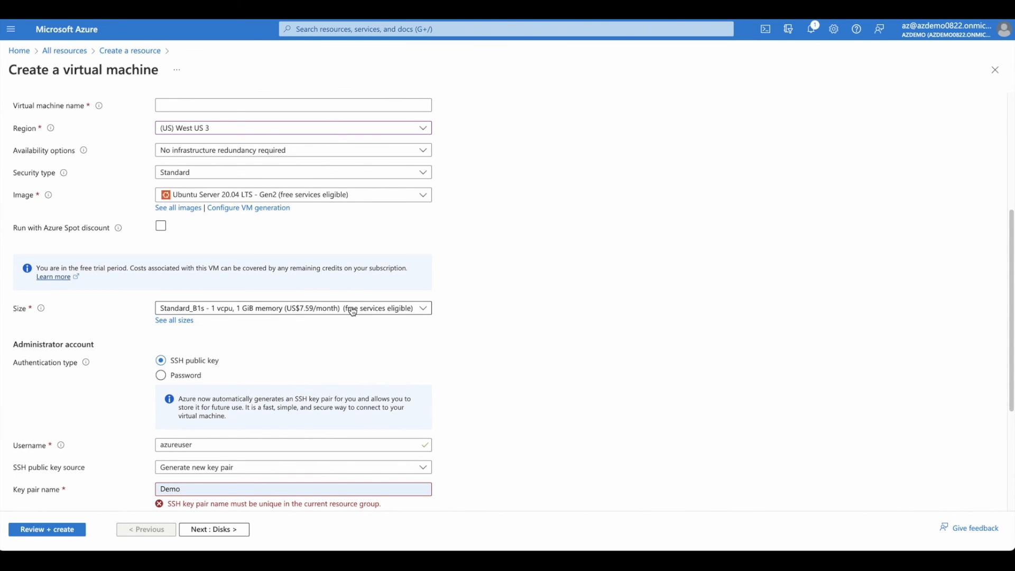
scroll(353, 311, up, 5)
scroll(353, 311, down, 6)
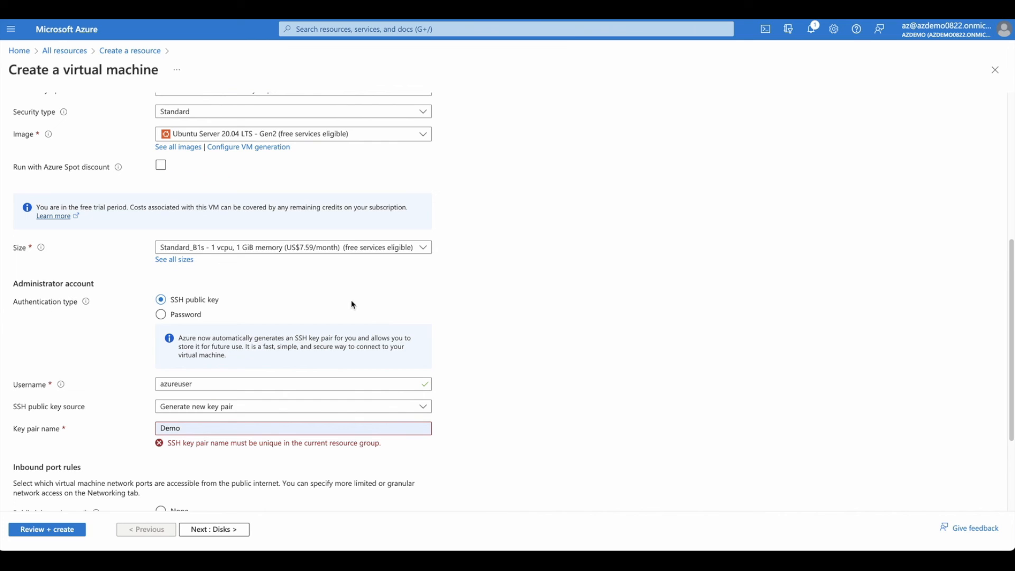
click(342, 135)
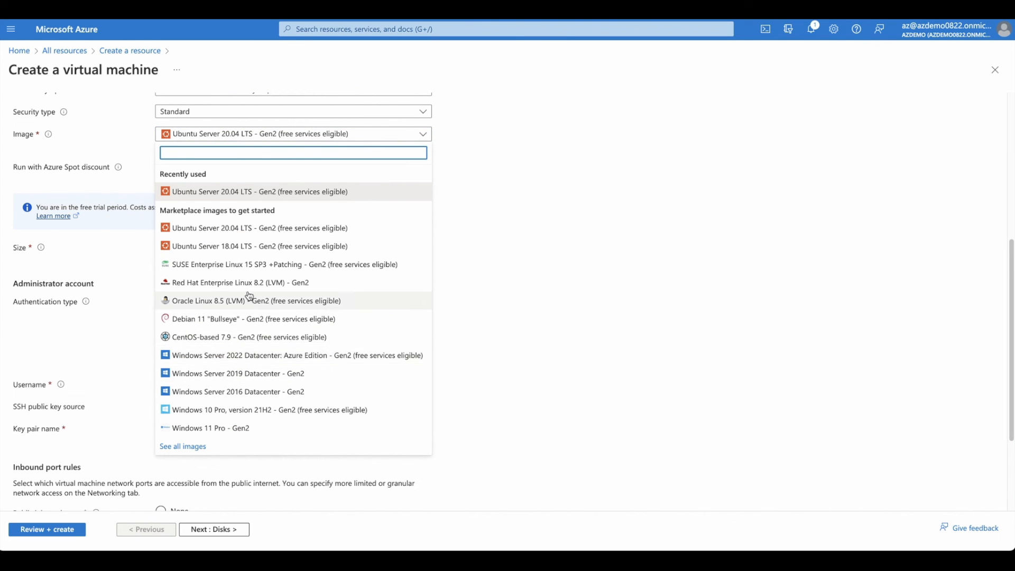
click(549, 273)
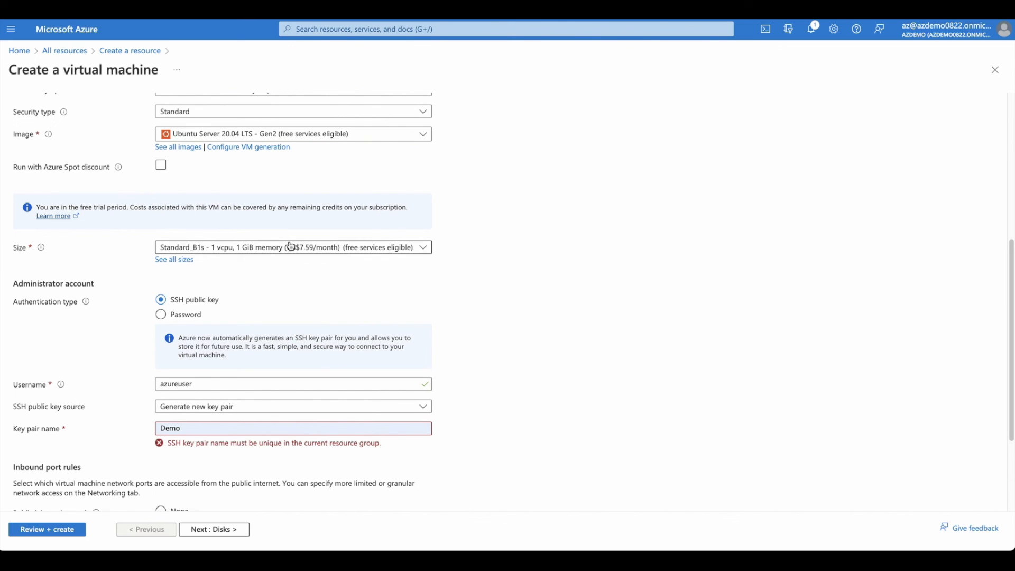
Step: Review the available virtual machine sizes with their monthly prices, then the administrator account and inbound port settings
click(222, 249)
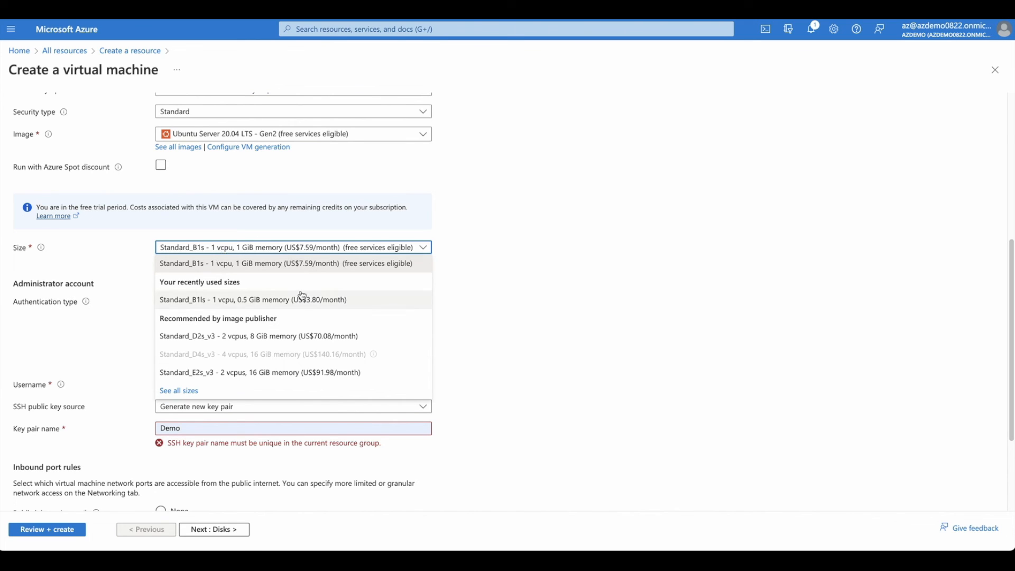
click(446, 370)
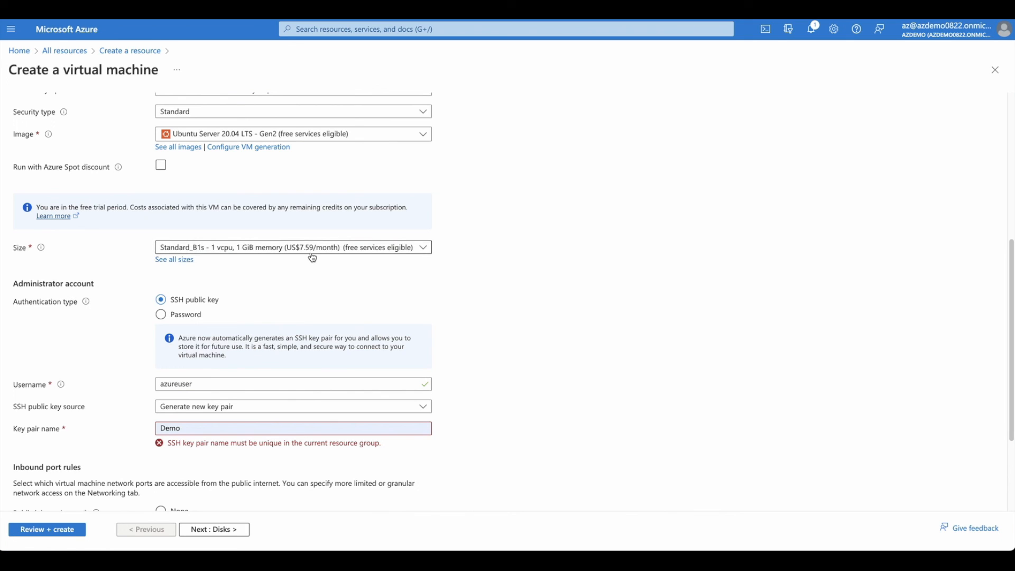
click(294, 253)
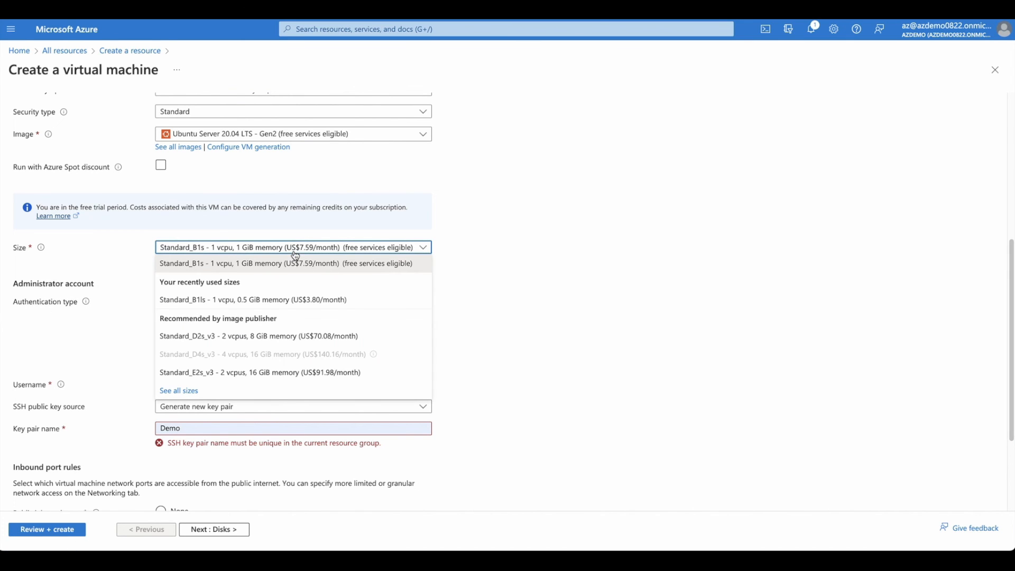
click(305, 254)
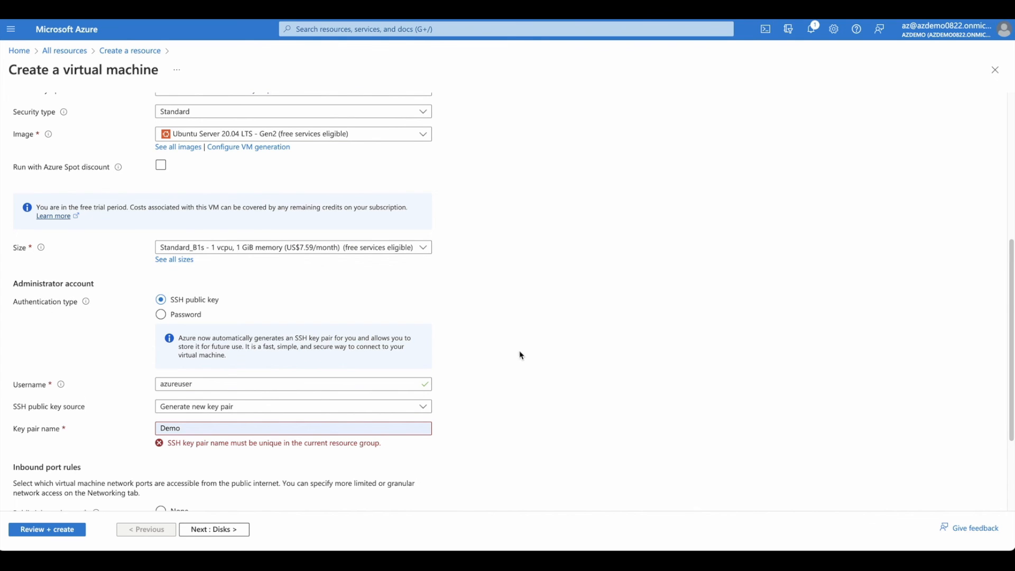
scroll(519, 354, down, 3)
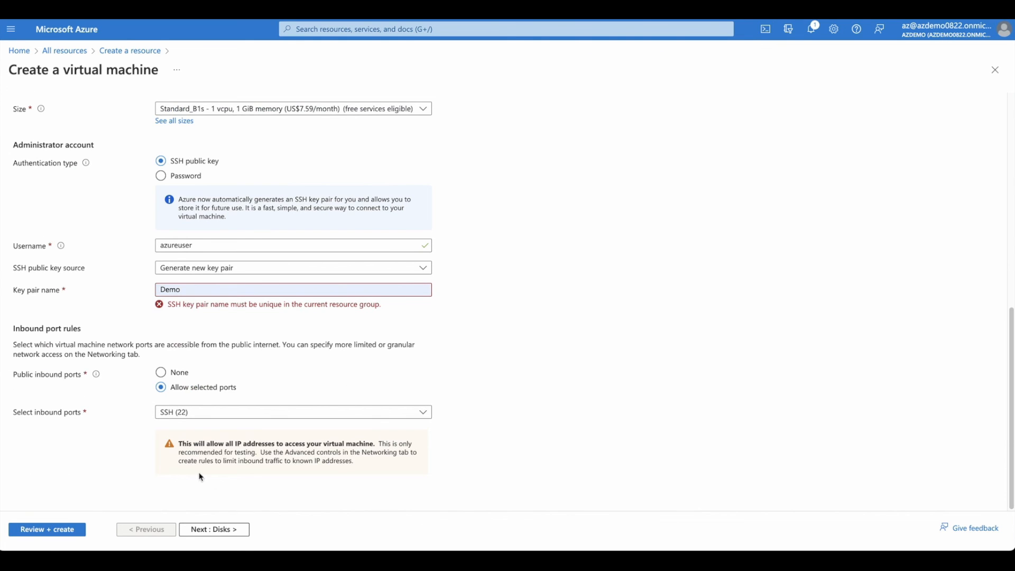
Step: Discard the unsaved virtual machine configuration and leave resource creation to return to the list of all resources
click(993, 78)
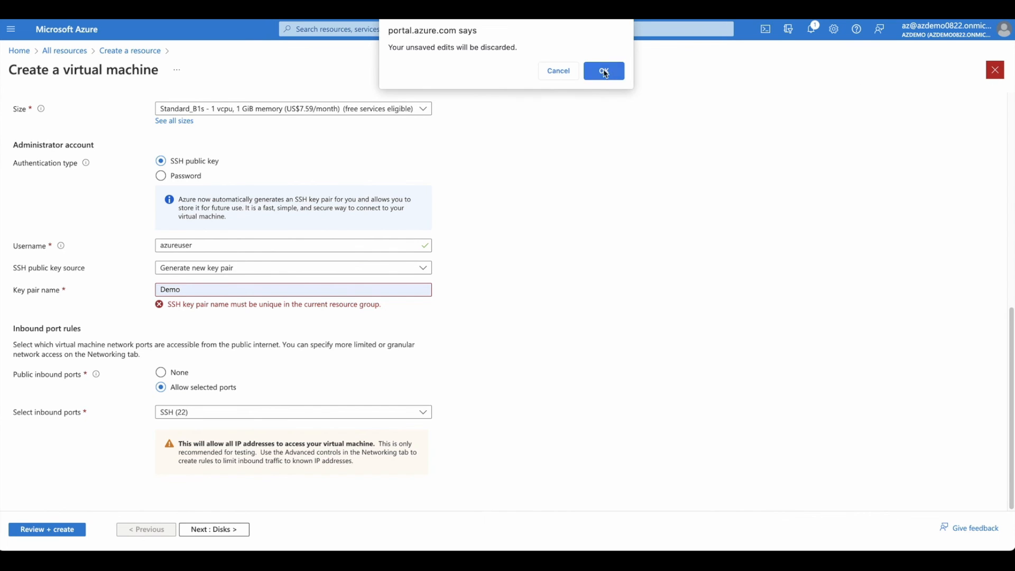
click(604, 71)
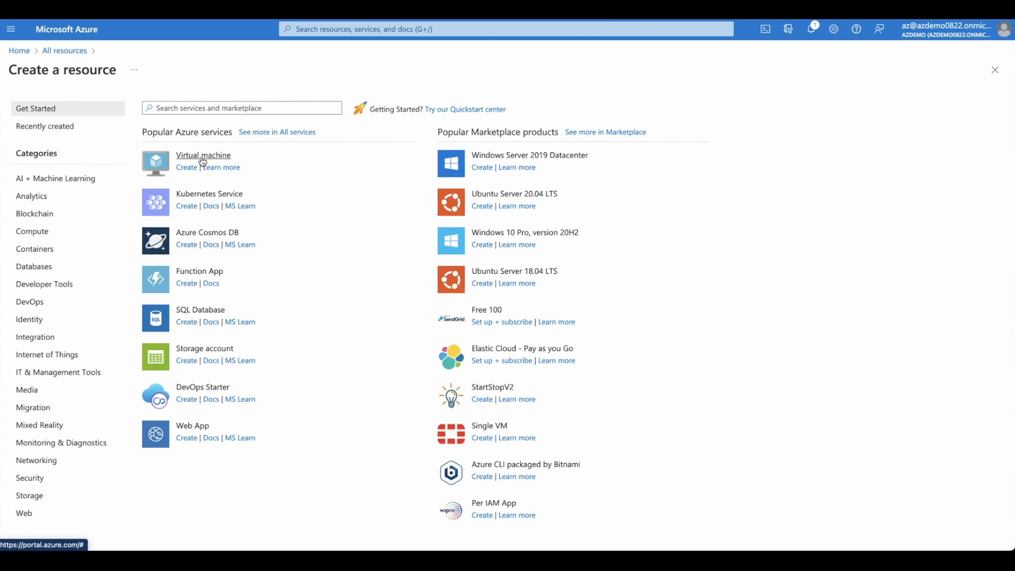
click(995, 70)
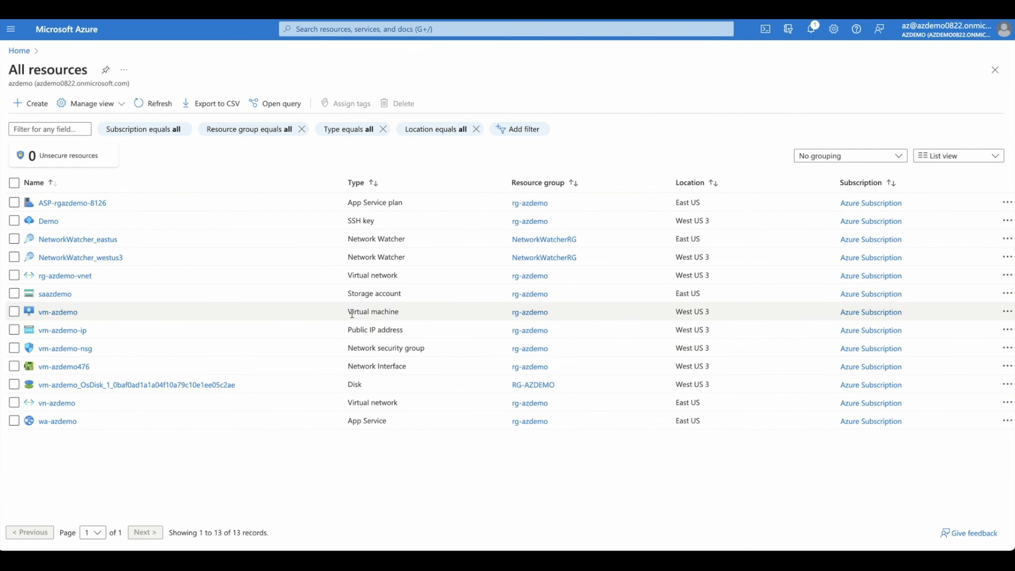
Step: Open the overview of the existing vm-azdemo virtual machine and collapse the resource list beside it
drag(415, 317, 360, 313)
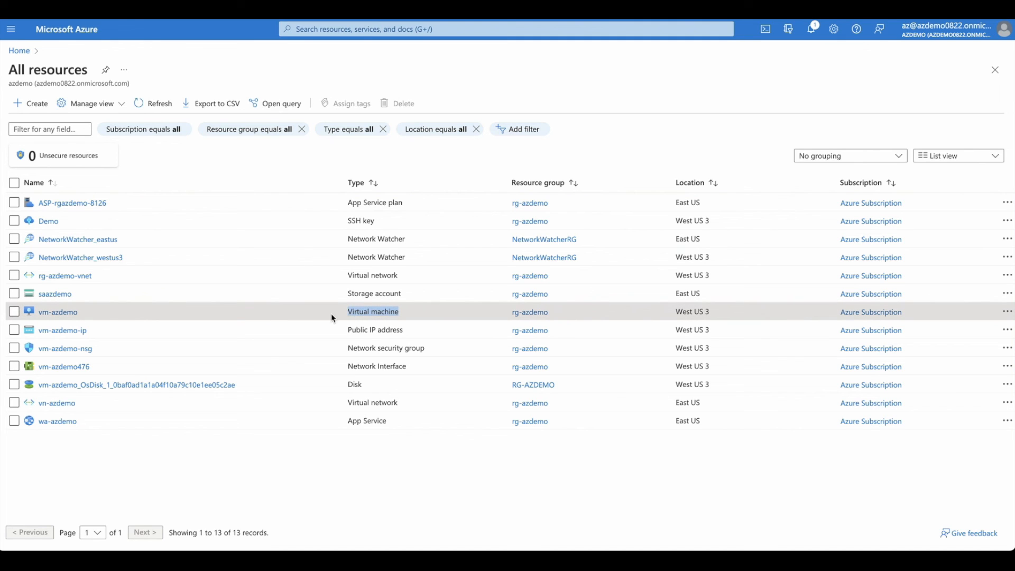
click(55, 312)
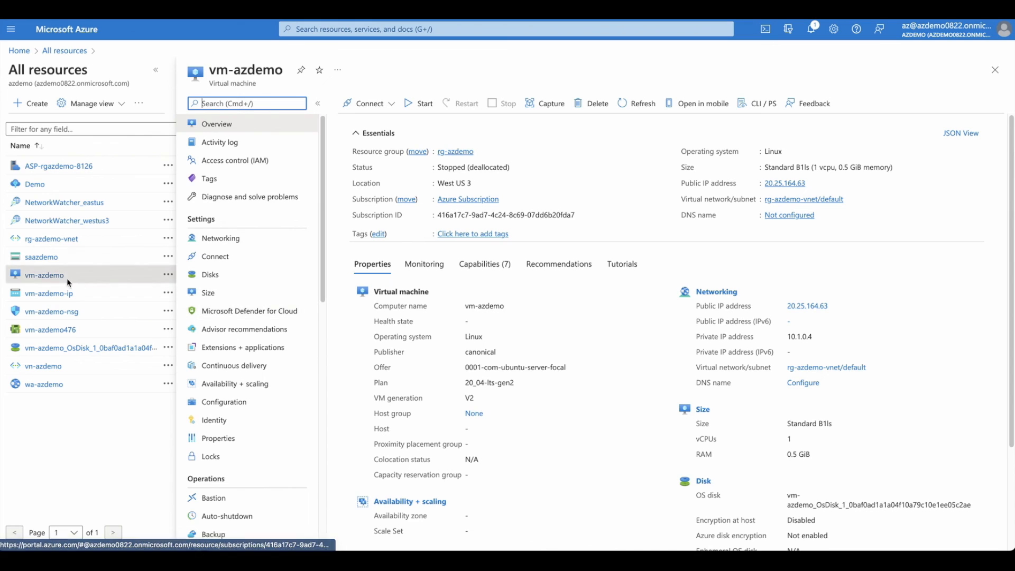
click(156, 70)
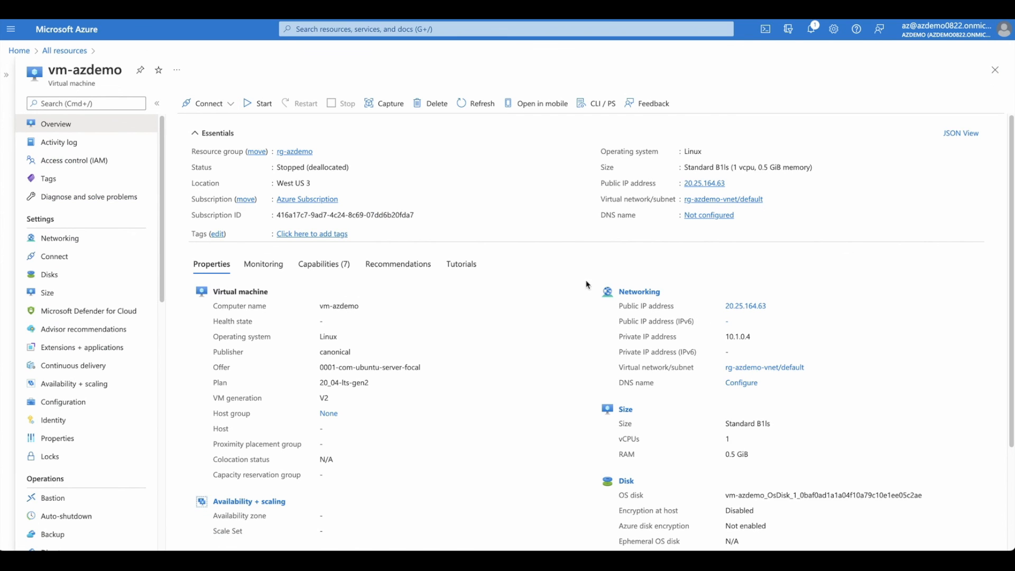
Step: Review the connection methods offered for the vm-azdemo virtual machine without choosing one
click(211, 103)
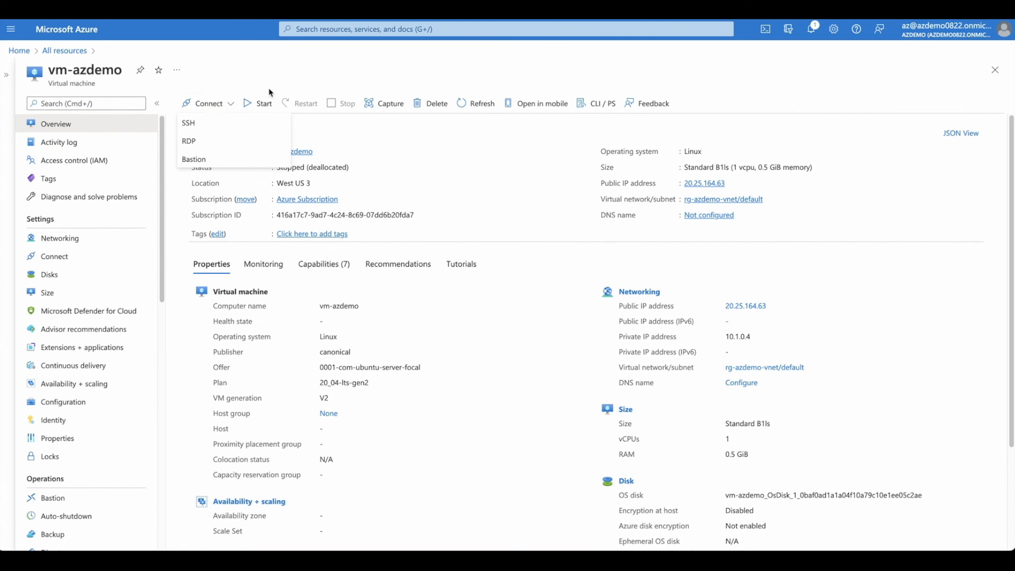
click(263, 103)
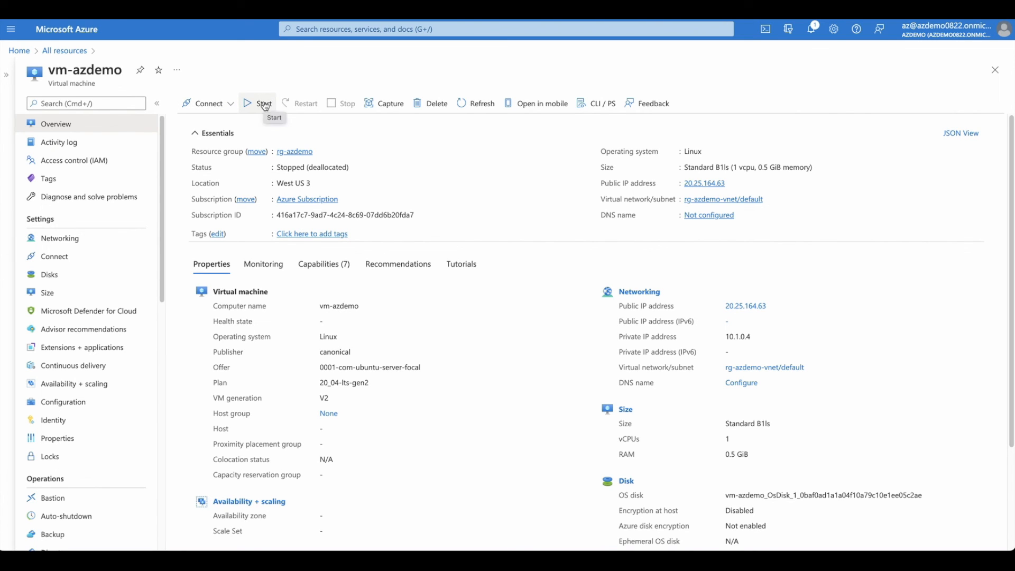
click(231, 104)
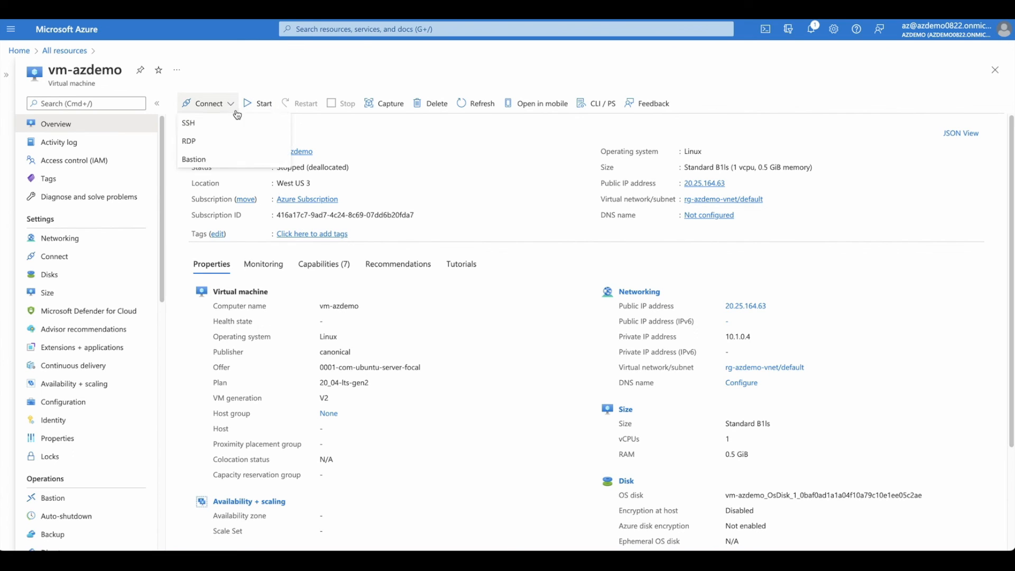
click(227, 91)
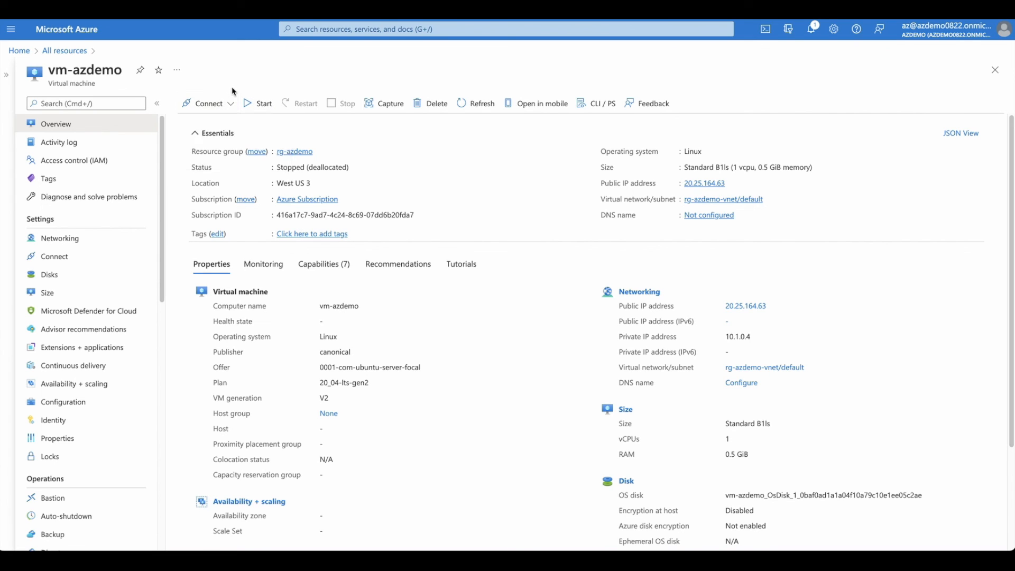
click(230, 103)
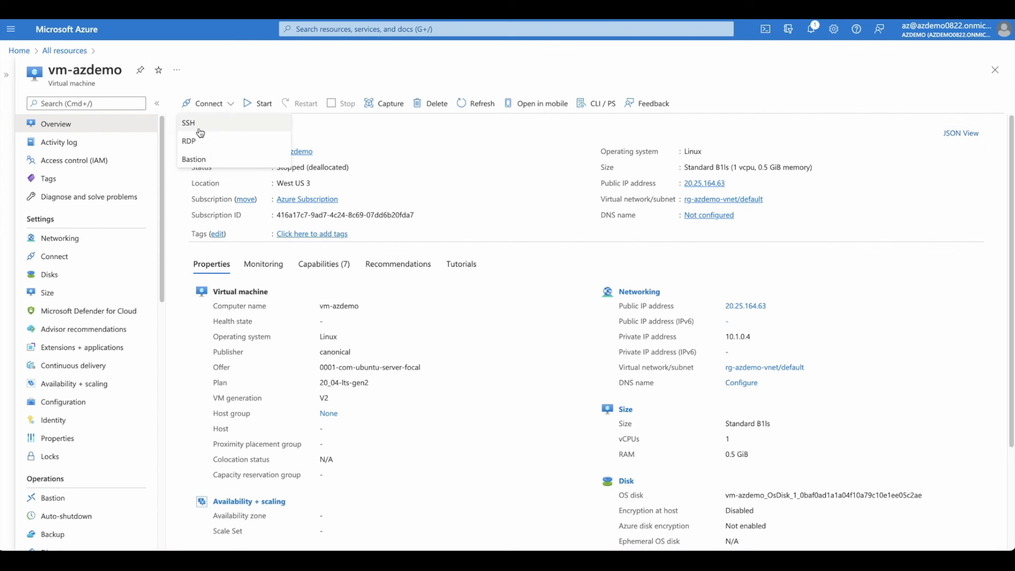
click(375, 148)
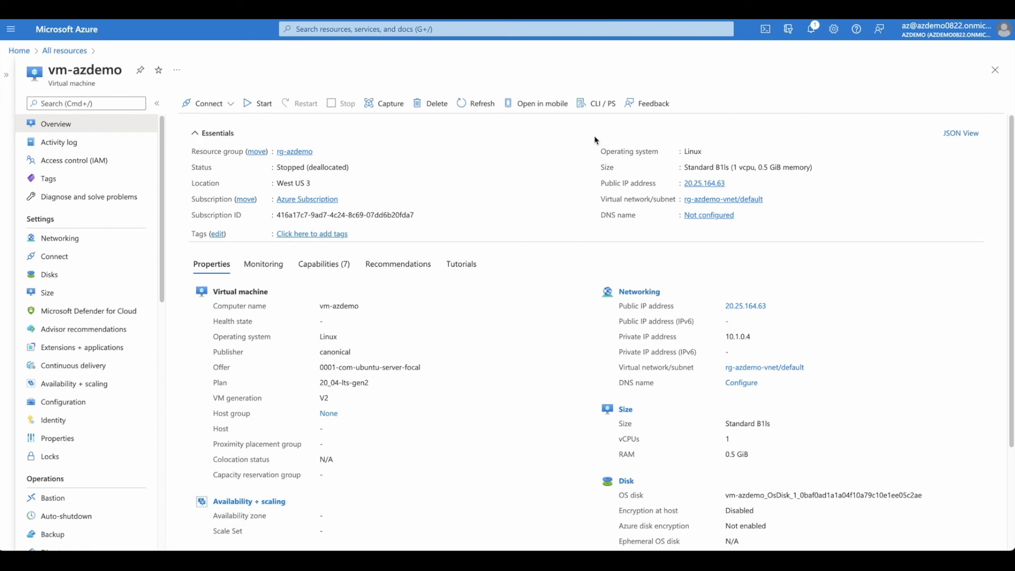